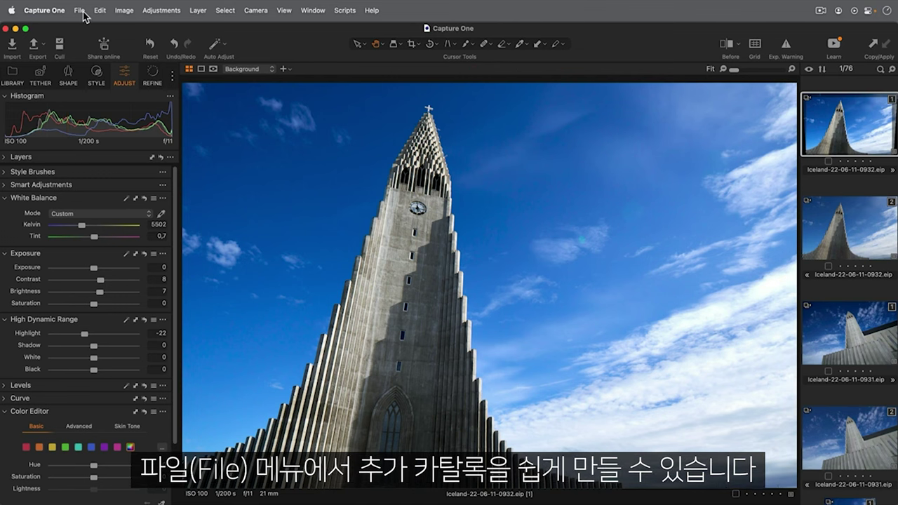
# Create a new catalog named 'My Catalog' saved in Pictures/Capture One Catalogs
pyautogui.click(80, 11)
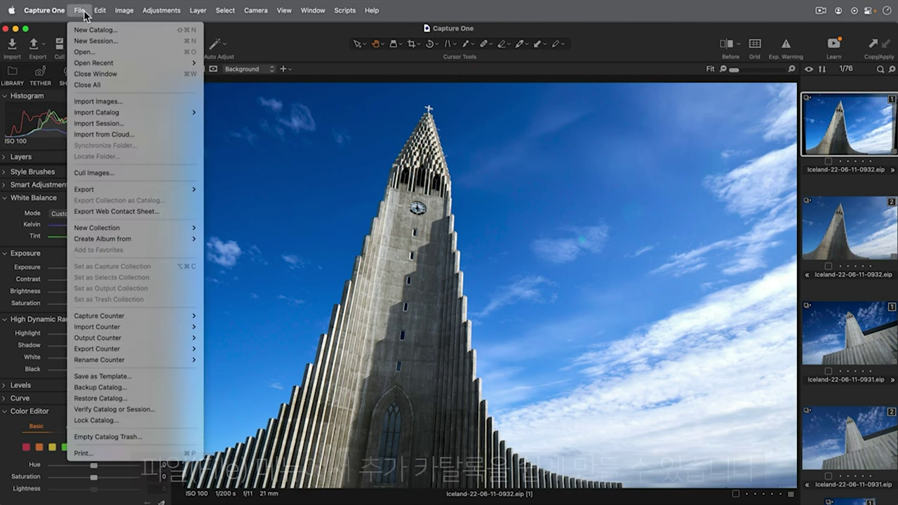
pyautogui.click(137, 31)
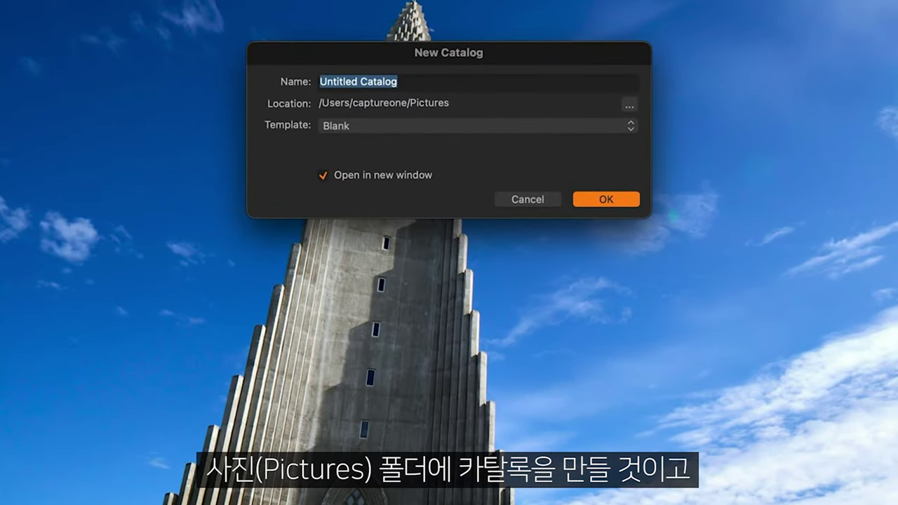
pyautogui.write('My Catalog')
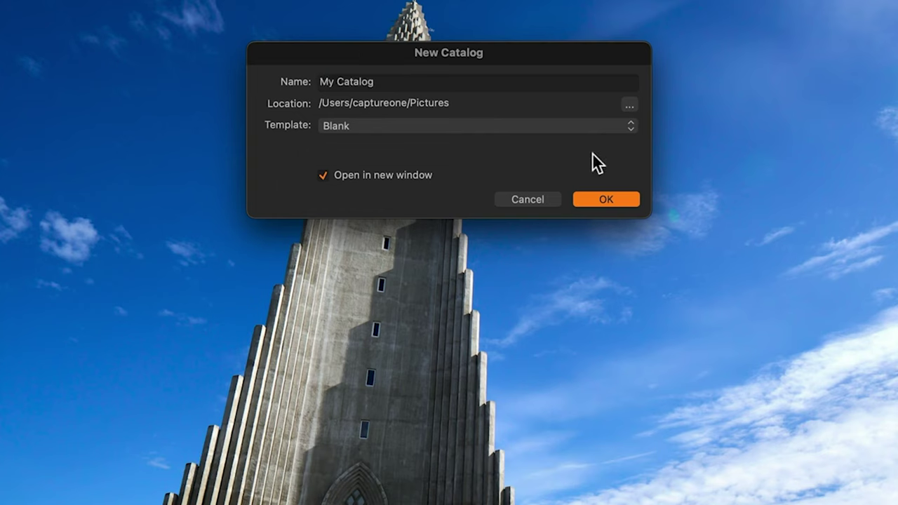
pyautogui.click(631, 106)
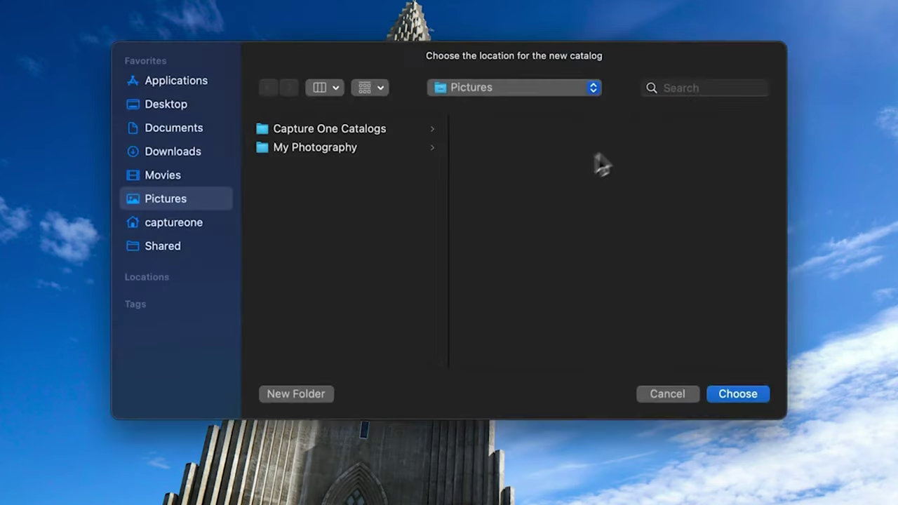
pyautogui.click(387, 128)
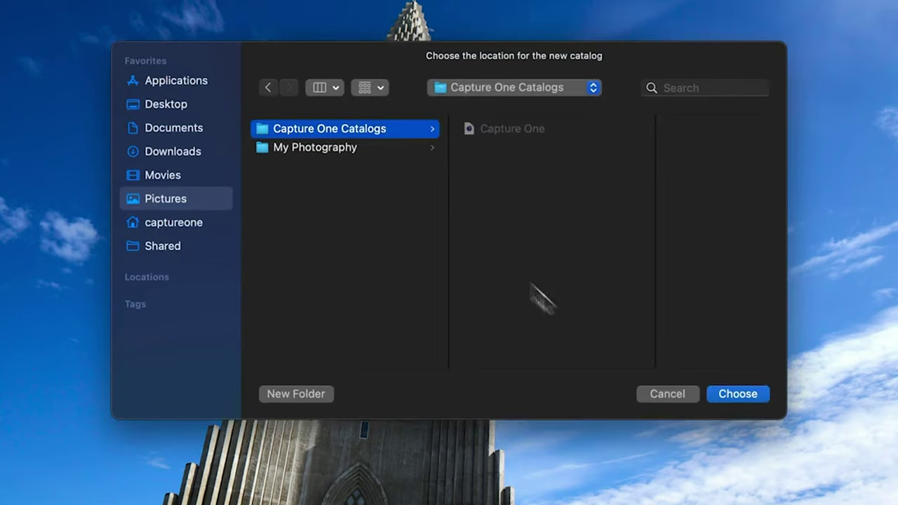
pyautogui.click(728, 392)
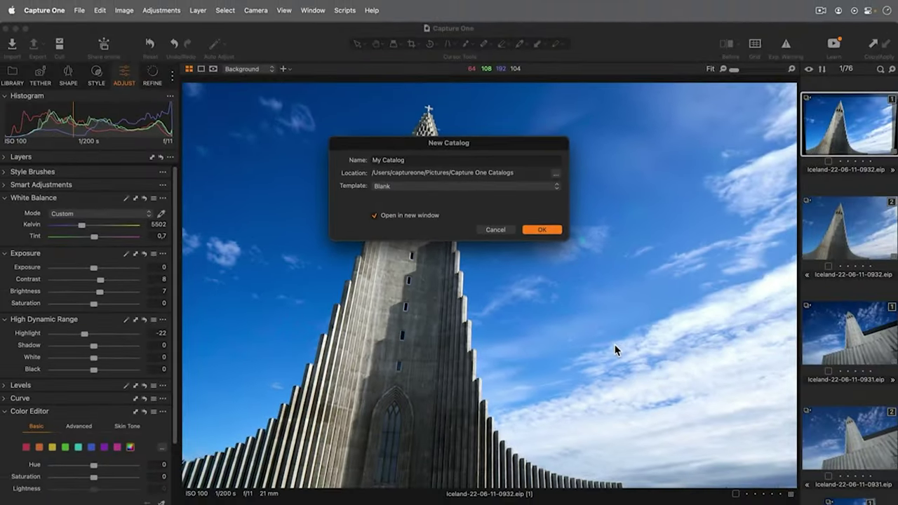
pyautogui.click(554, 229)
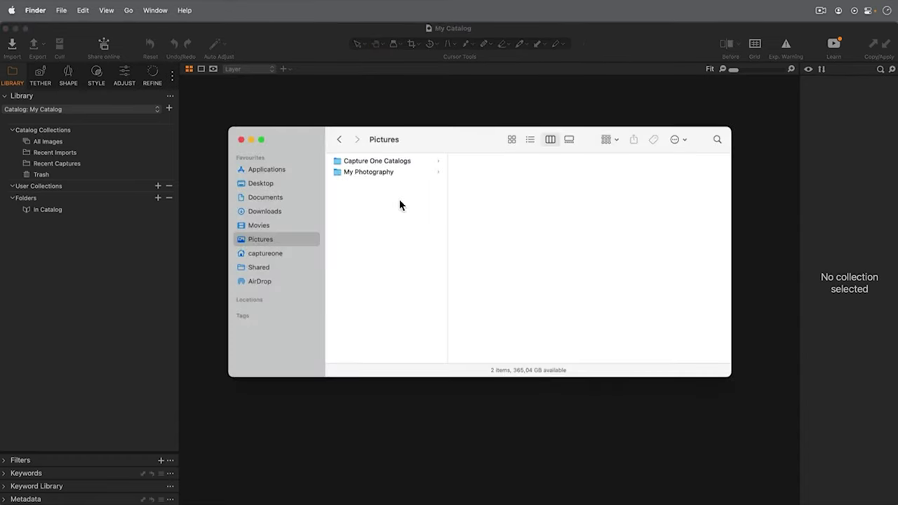
pyautogui.click(412, 163)
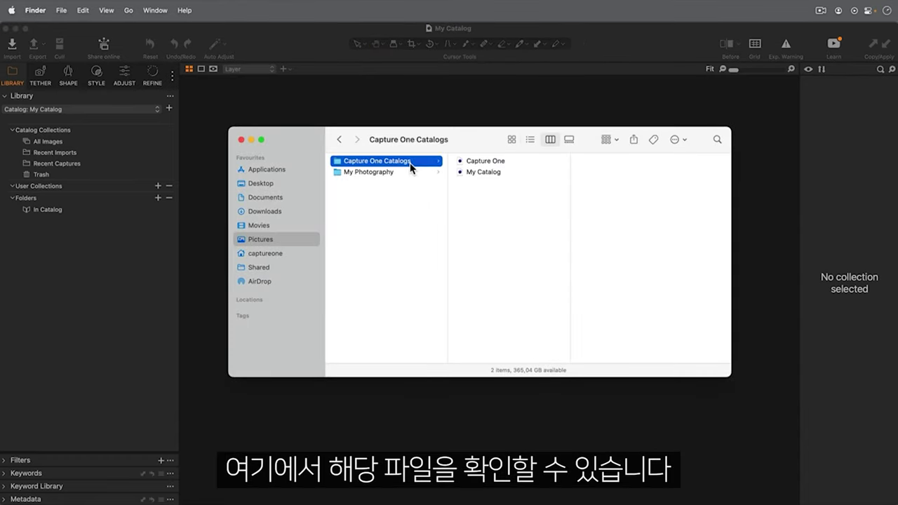
pyautogui.click(494, 176)
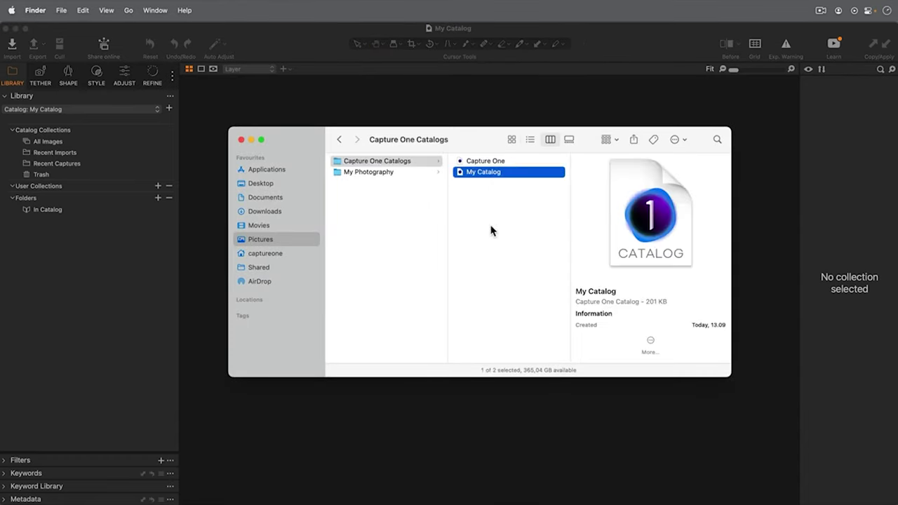
pyautogui.press('super+o')
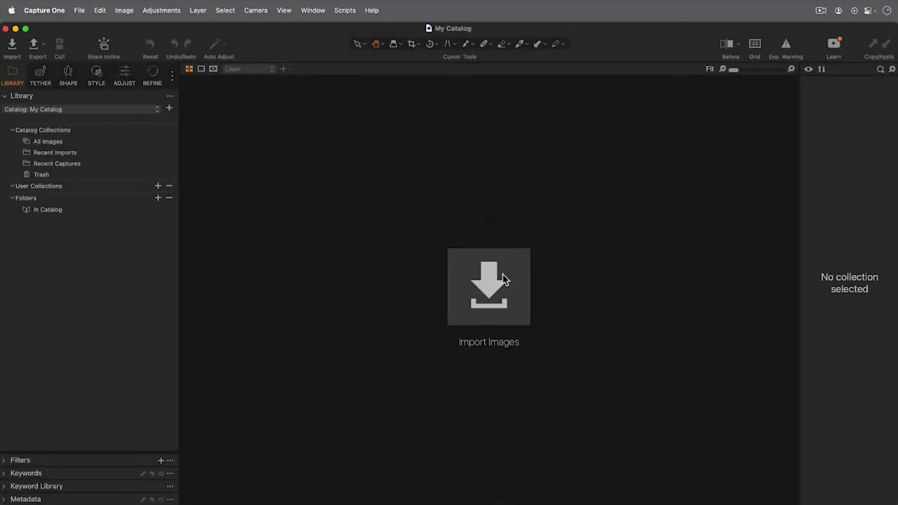
# Set Pictures/My Photography/Iceland as the import source with Include Subfolders turned on
pyautogui.click(501, 278)
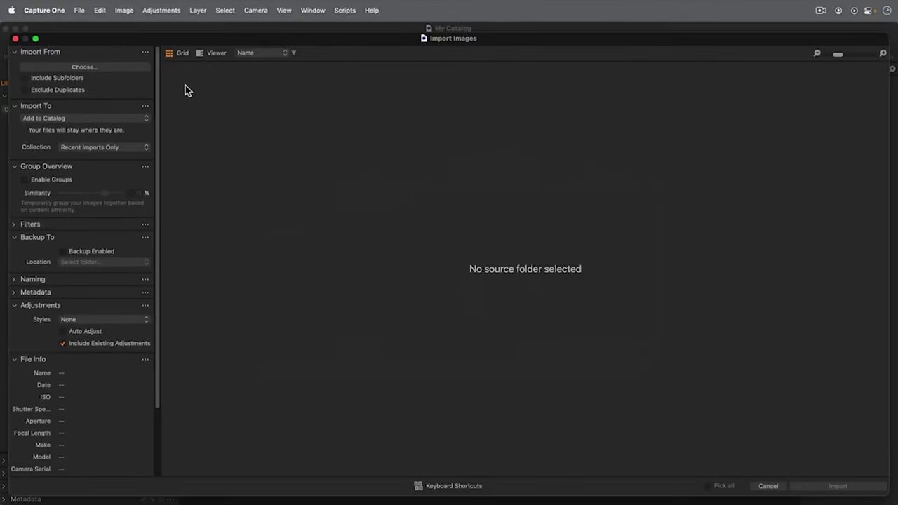
pyautogui.click(125, 68)
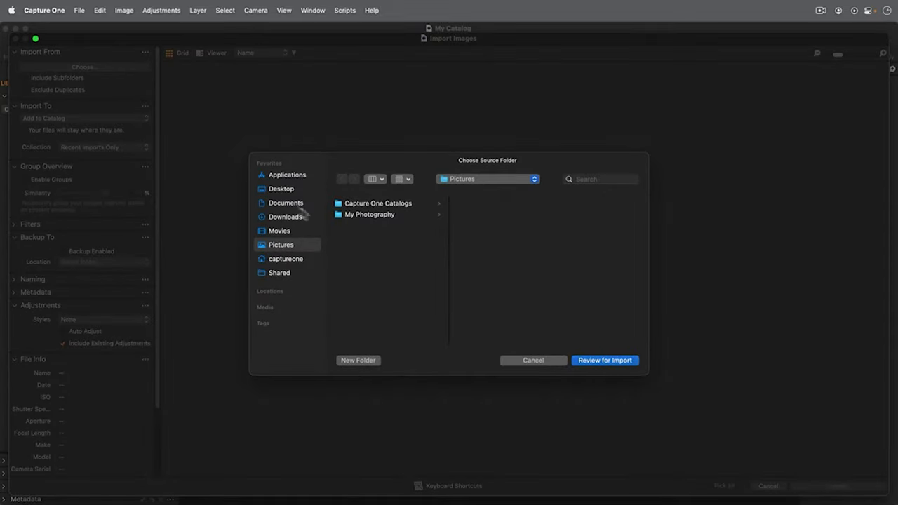
pyautogui.click(370, 216)
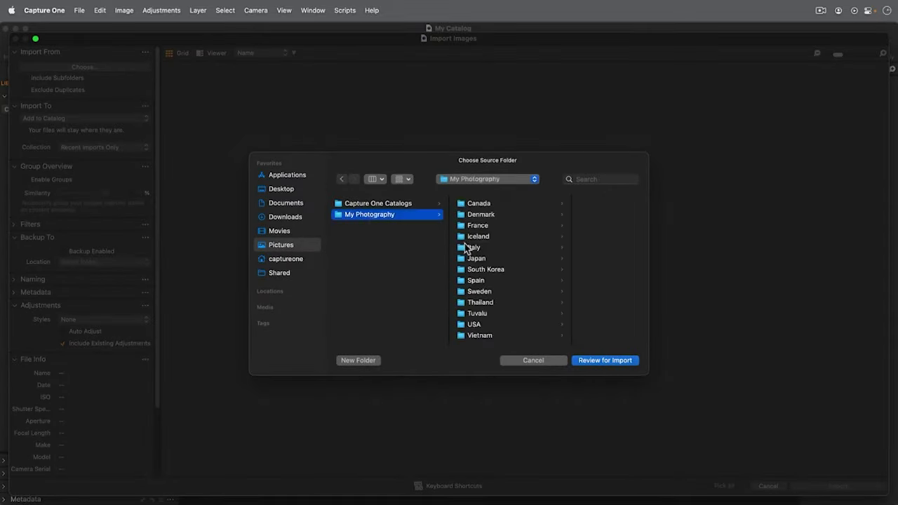
pyautogui.click(475, 236)
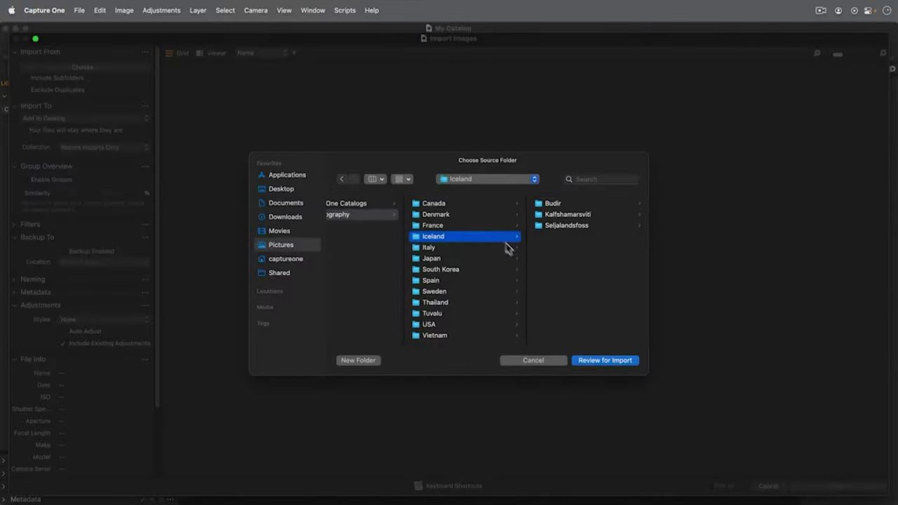
pyautogui.click(612, 360)
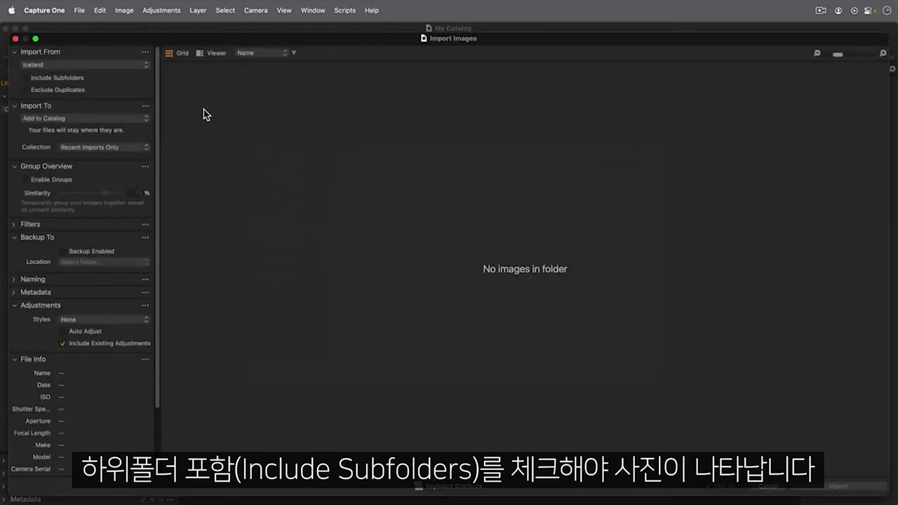
pyautogui.click(73, 79)
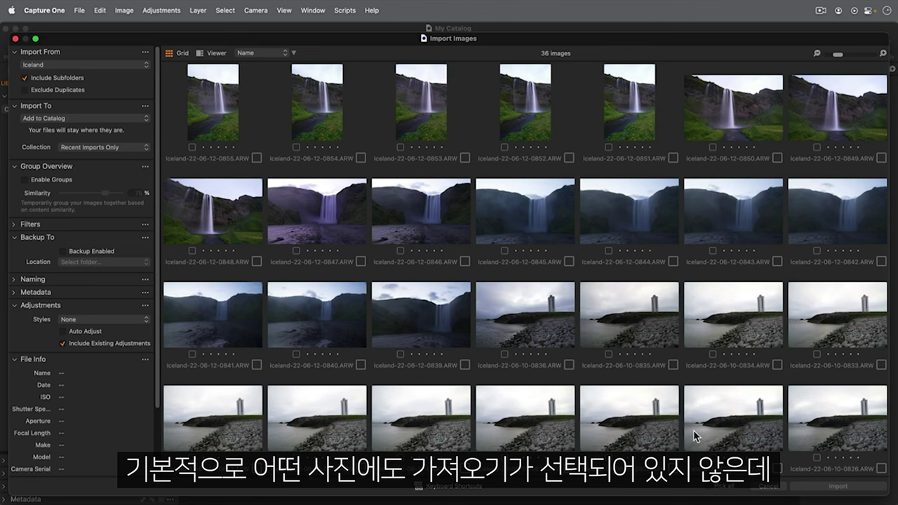
# Pick all 36 Iceland images for import
pyautogui.click(709, 487)
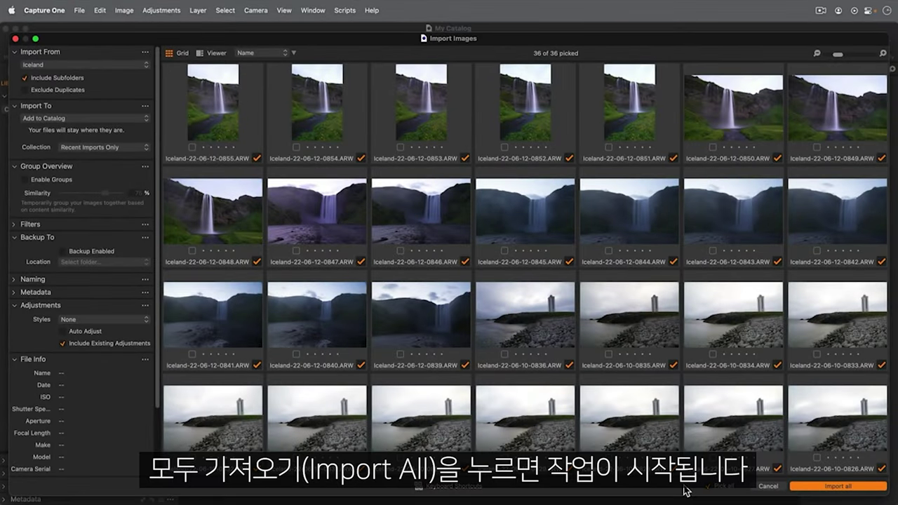
# Import the picked images, then give church photo 0354 exposure 0,19 and highlights -34
pyautogui.click(818, 486)
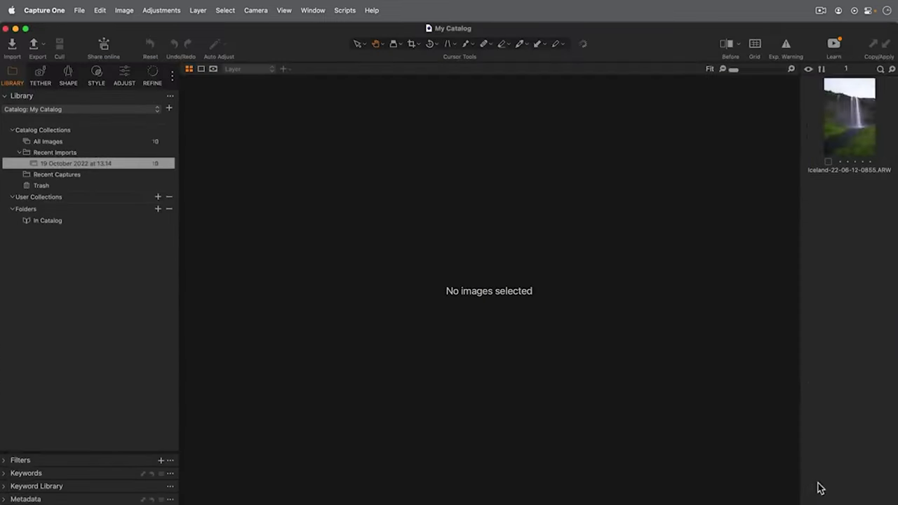
pyautogui.click(852, 240)
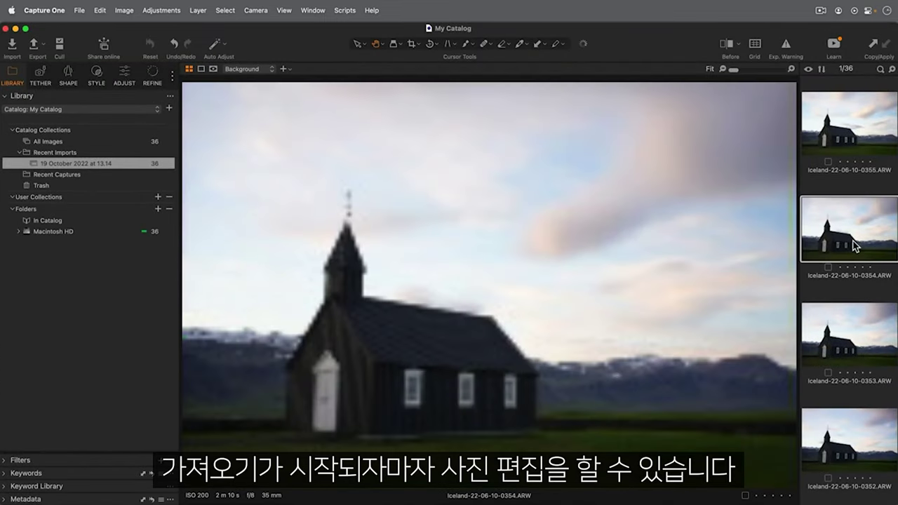
pyautogui.click(129, 75)
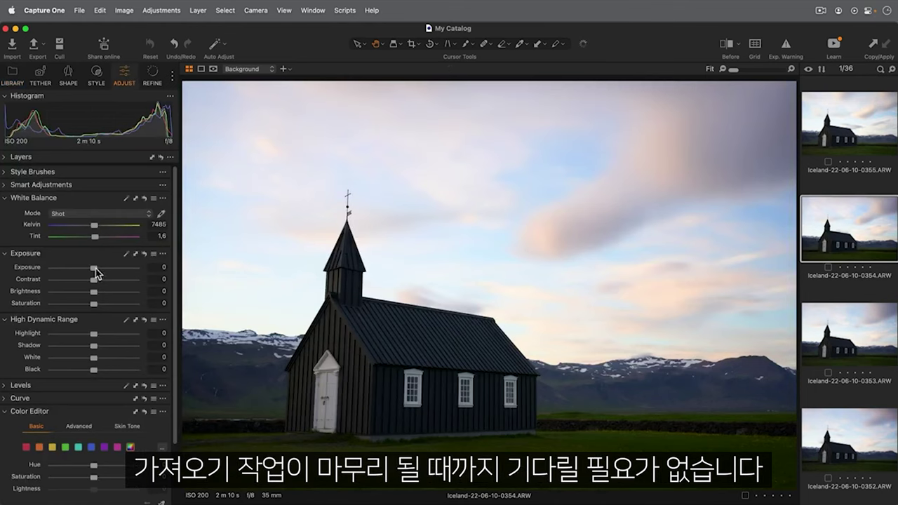
pyautogui.moveTo(94, 268); pyautogui.dragTo(96, 268)
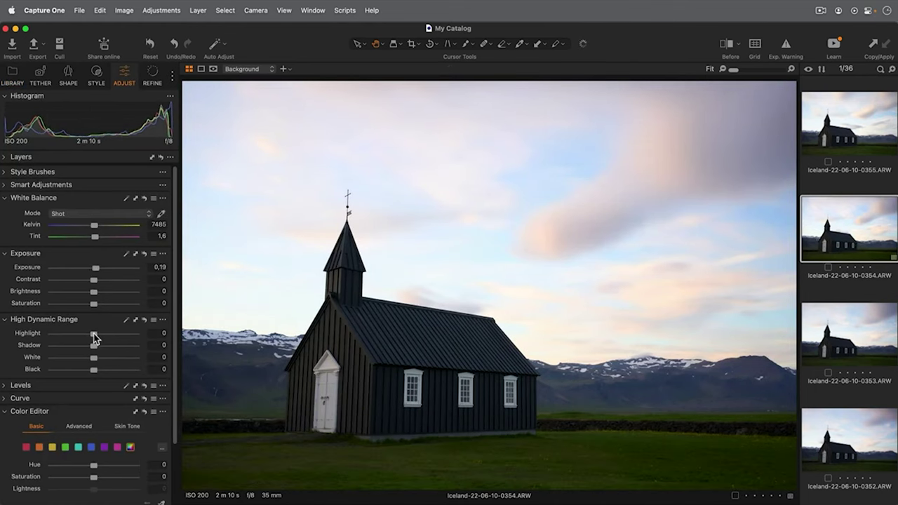
pyautogui.moveTo(93, 334); pyautogui.dragTo(80, 332)
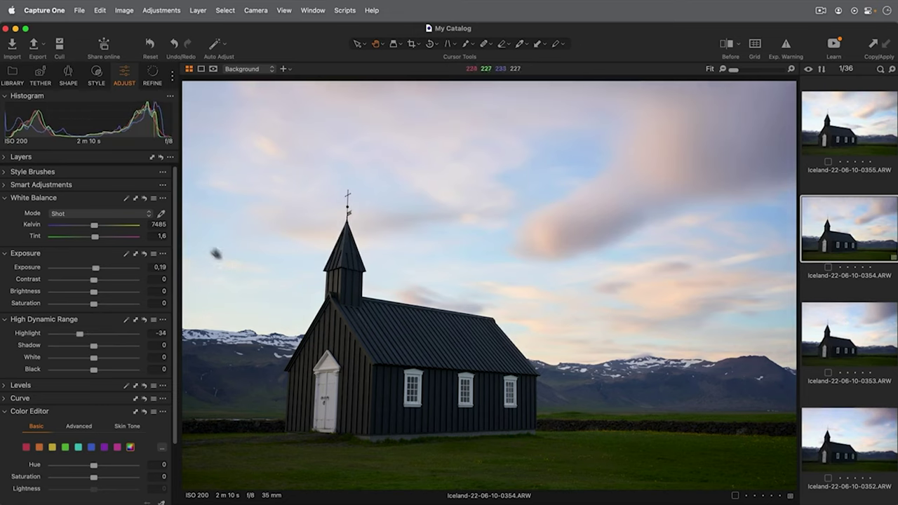
# Auto-straighten photo 0354 with Keystone Auto, rotating it -0.34°
pyautogui.click(68, 76)
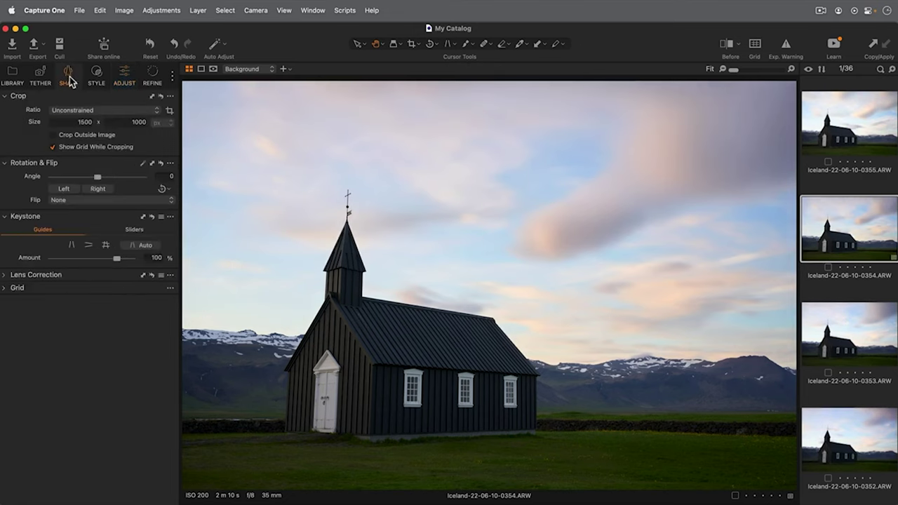
pyautogui.click(145, 246)
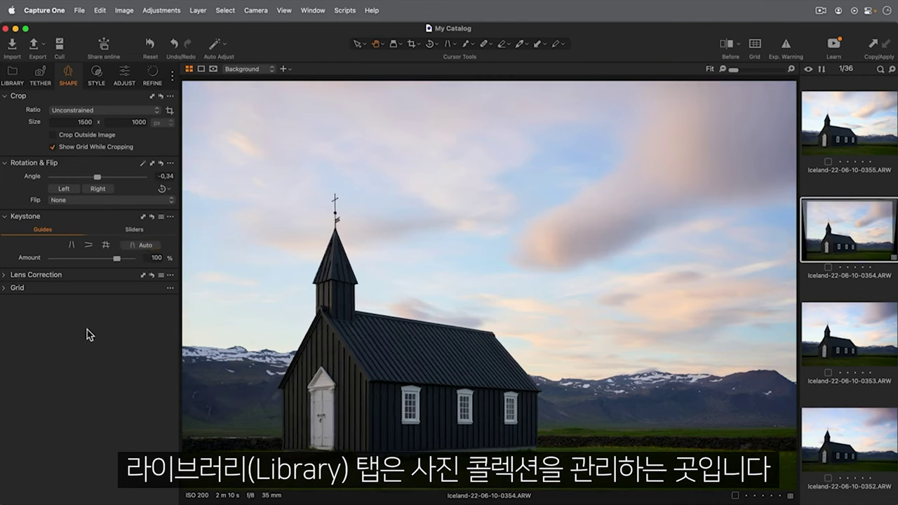
pyautogui.click(11, 77)
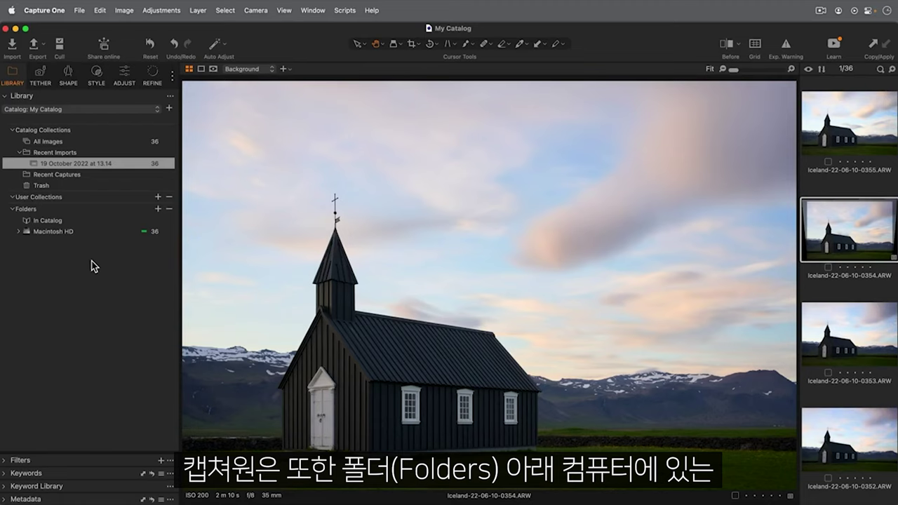
# Expand Macintosh HD to Iceland, revealing Budir, Kalfshamarsviti and Seljalandsfoss folders
pyautogui.click(18, 232)
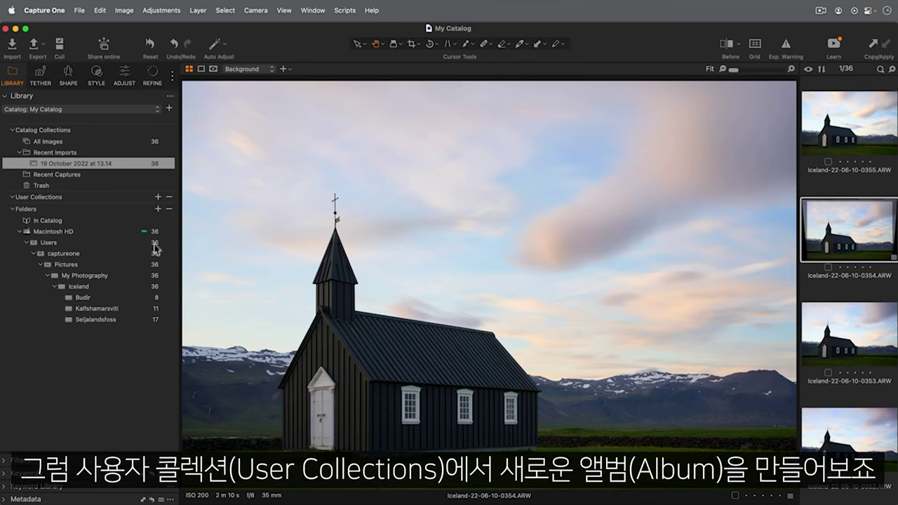
# Create a new user album named 'Iceland'
pyautogui.click(158, 198)
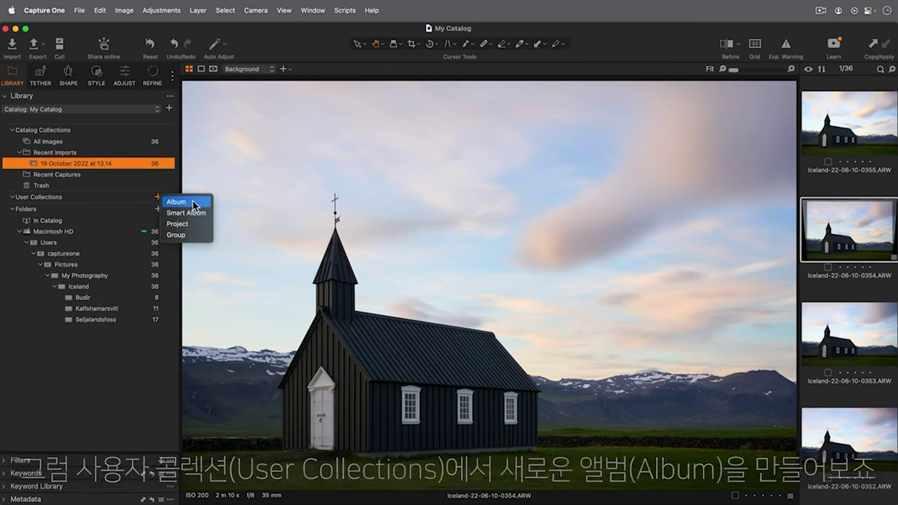
pyautogui.click(192, 201)
pyautogui.write('Ice')
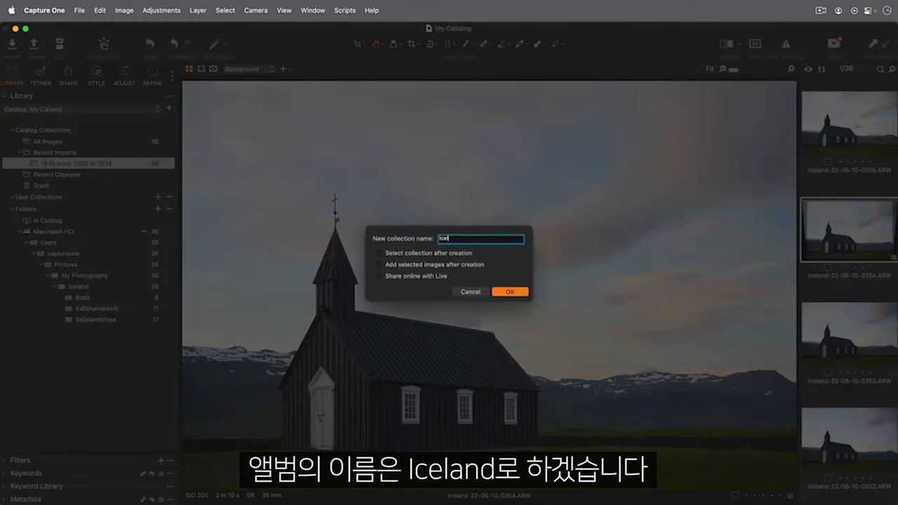
pyautogui.write('land')
pyautogui.press('Return')
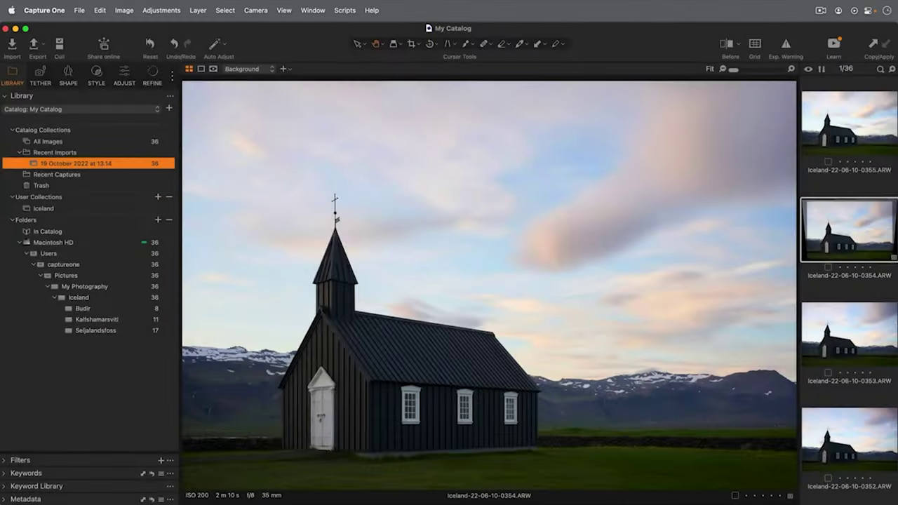
# Create a 'Travels' group and move the Iceland album inside it
pyautogui.click(159, 198)
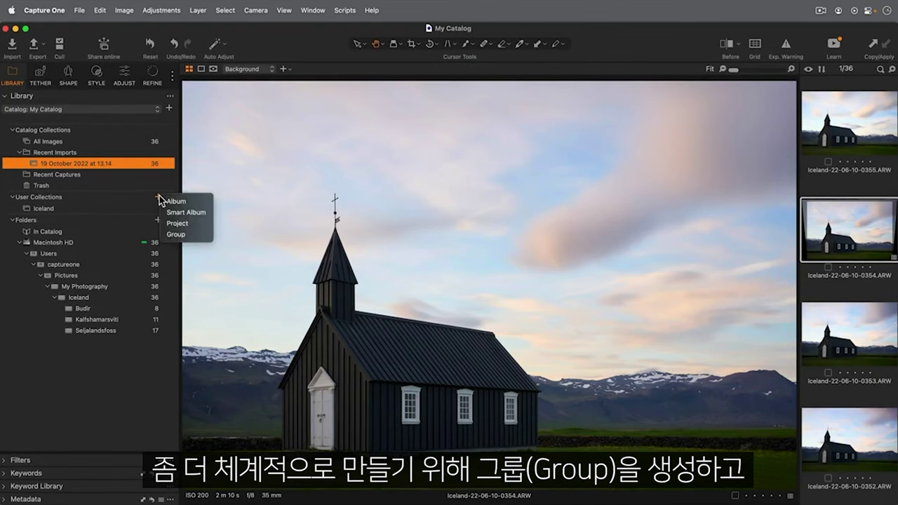
pyautogui.click(192, 237)
pyautogui.write('Trav')
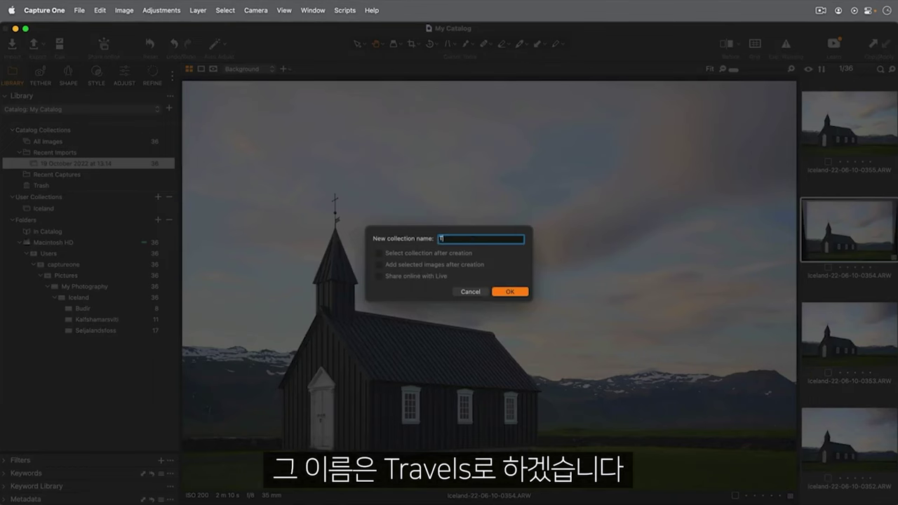
pyautogui.write('els')
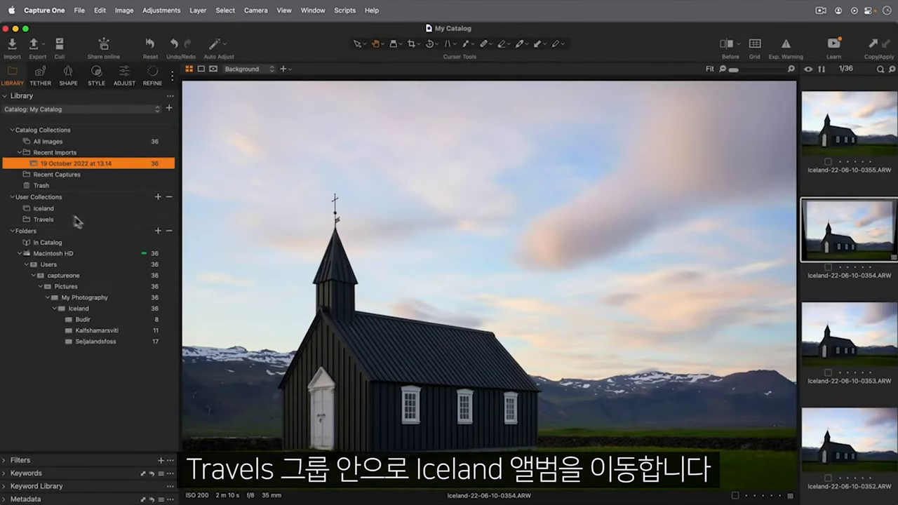
pyautogui.moveTo(32, 211); pyautogui.dragTo(46, 222)
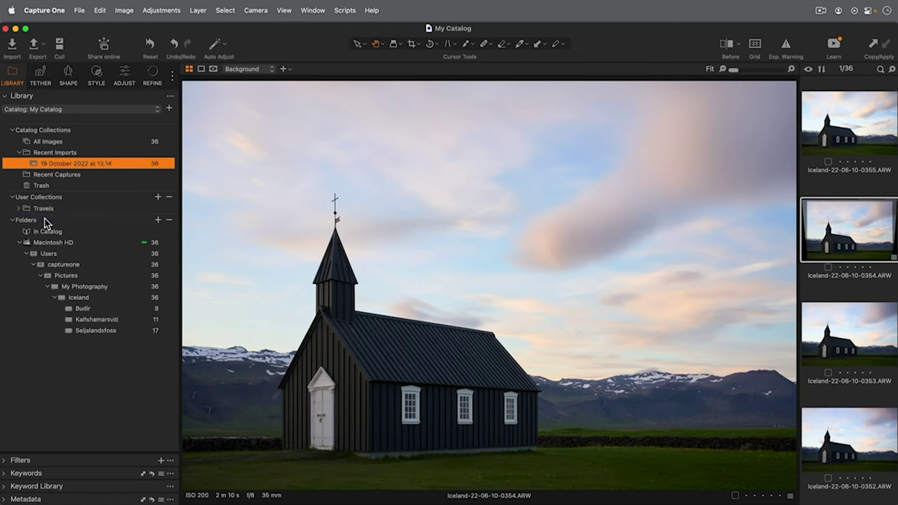
pyautogui.click(19, 209)
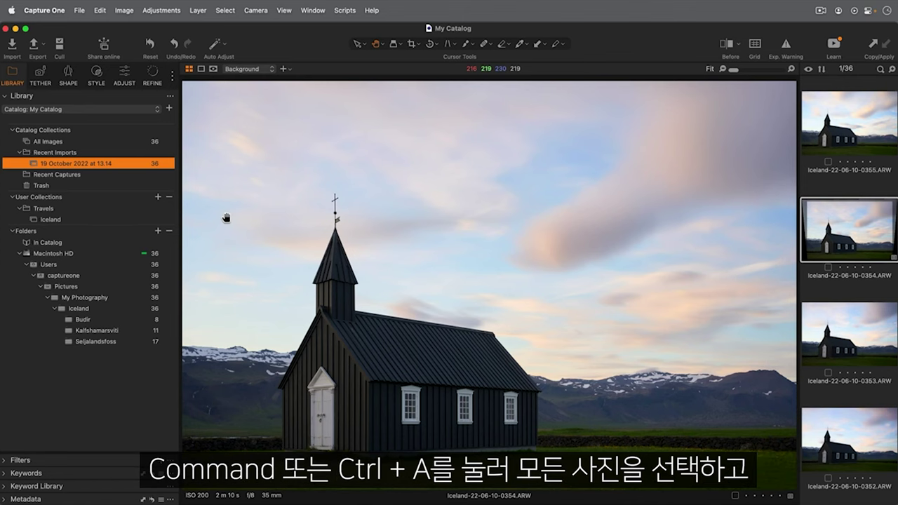
# Add all imported photos to the Iceland album in Travels, which then shows 33 images
pyautogui.press('super+a')
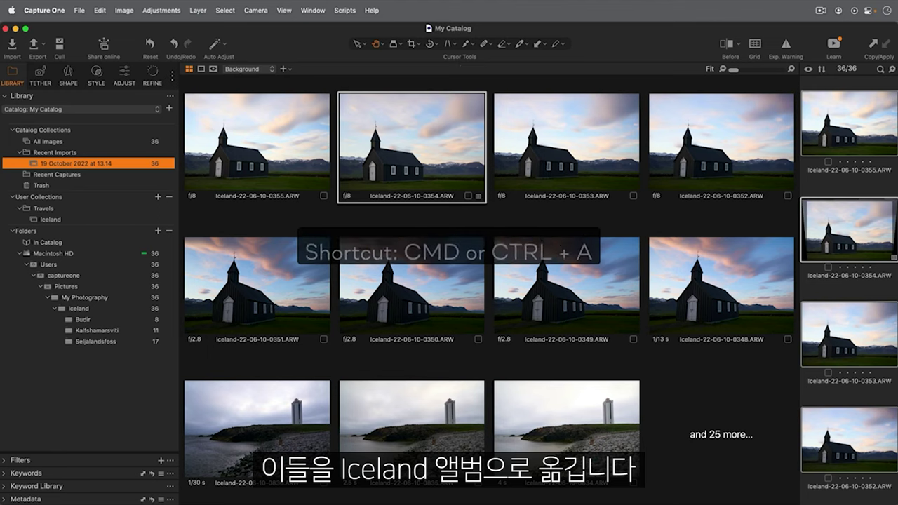
pyautogui.moveTo(844, 251); pyautogui.dragTo(97, 221)
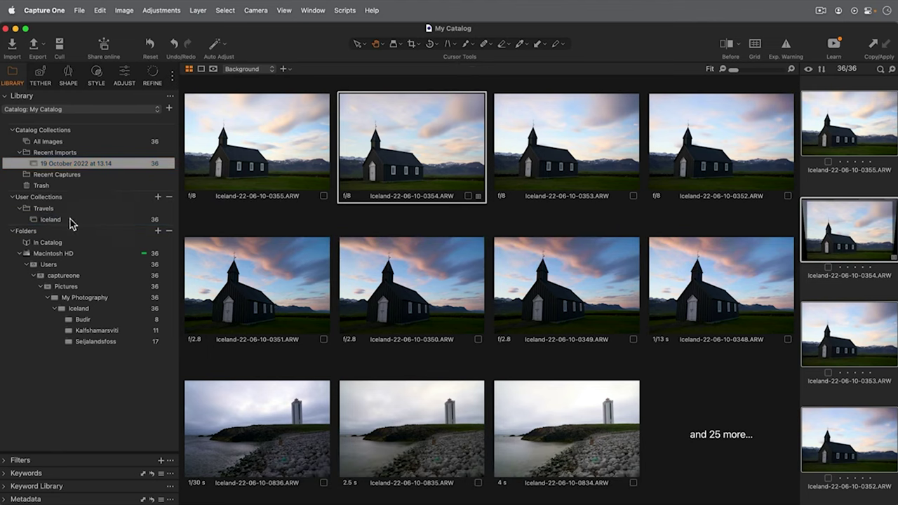
pyautogui.click(70, 222)
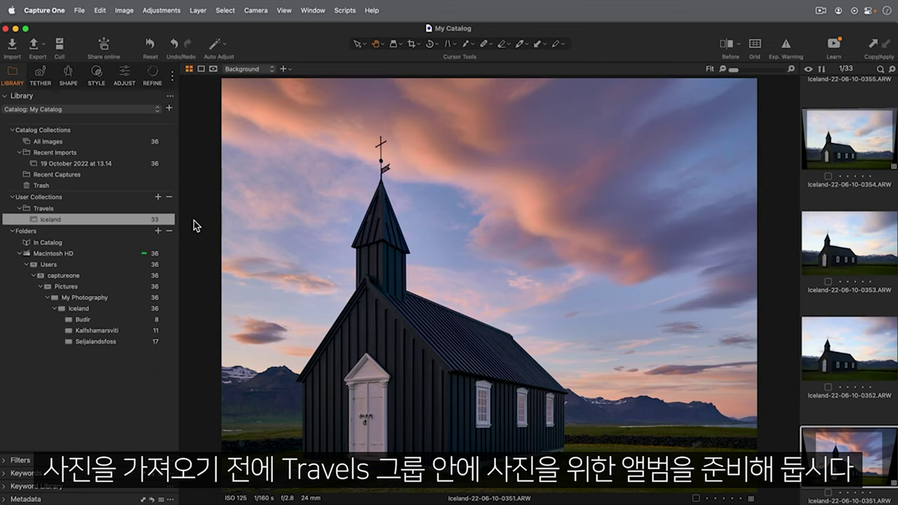
pyautogui.rightClick(117, 225)
# Add an empty 'Icelandic Wedding' album to Travels and select it
pyautogui.moveTo(148, 229)
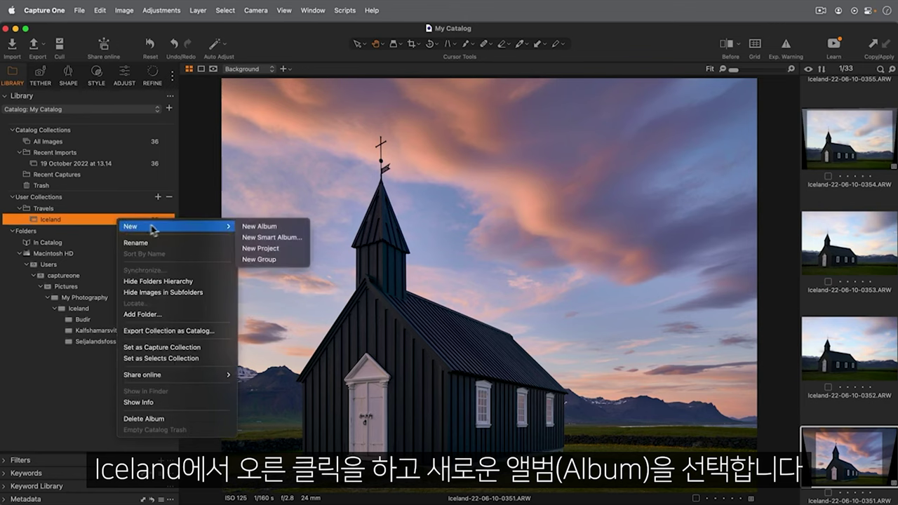
pyautogui.click(262, 227)
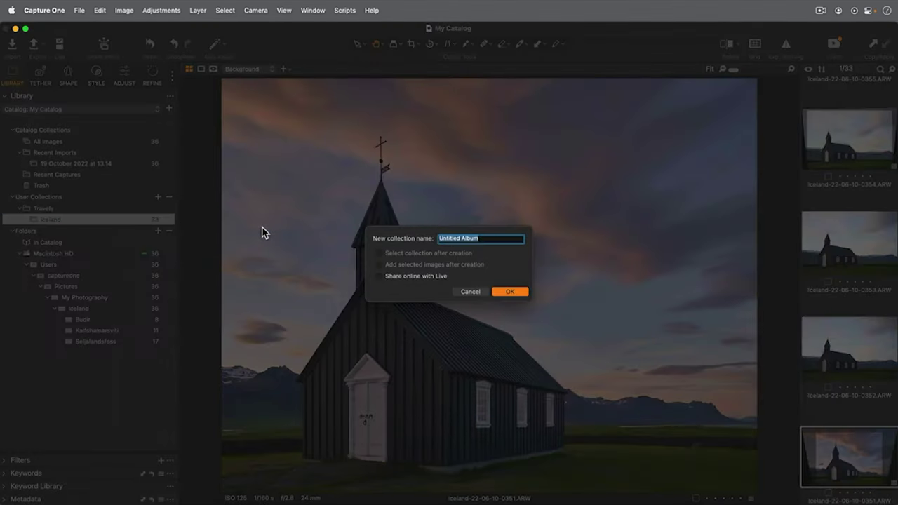
pyautogui.write('Icelandic Wedding')
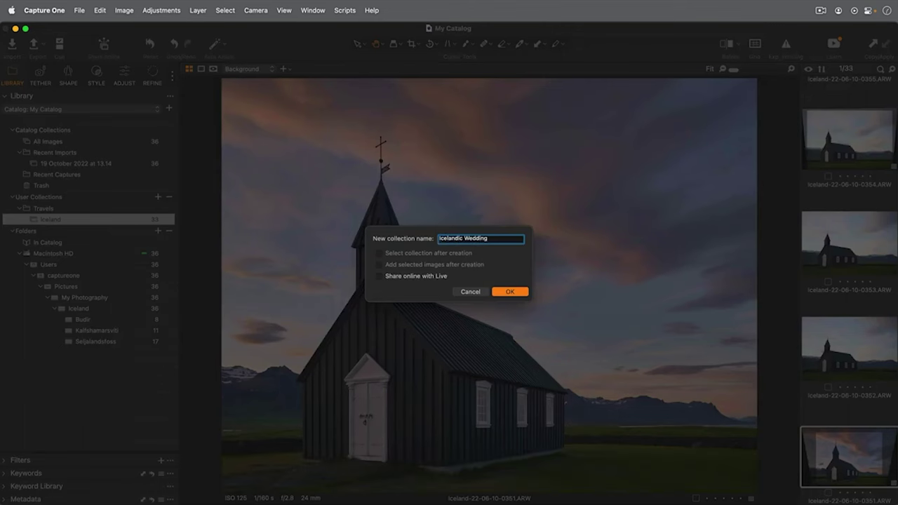
pyautogui.press('Return')
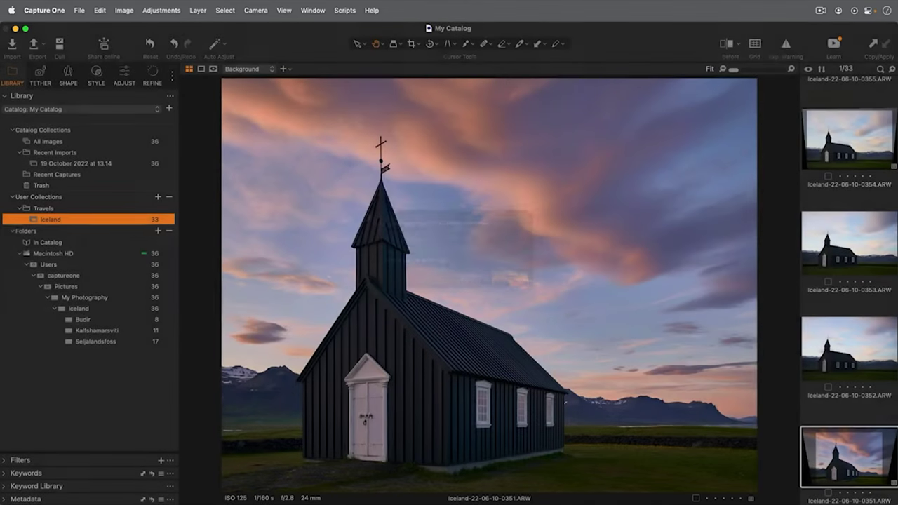
pyautogui.click(121, 232)
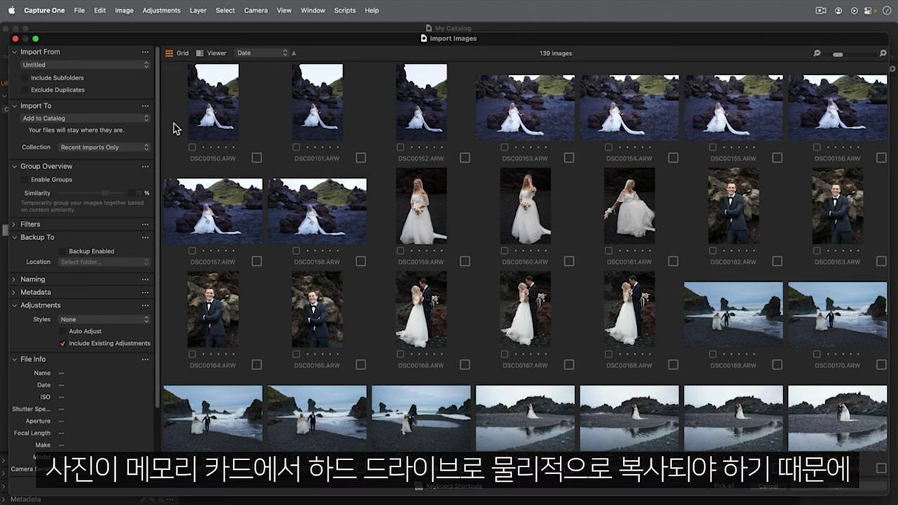
# Open the Import To popup, currently Add to Catalog, for the 139 wedding photos
pyautogui.click(130, 120)
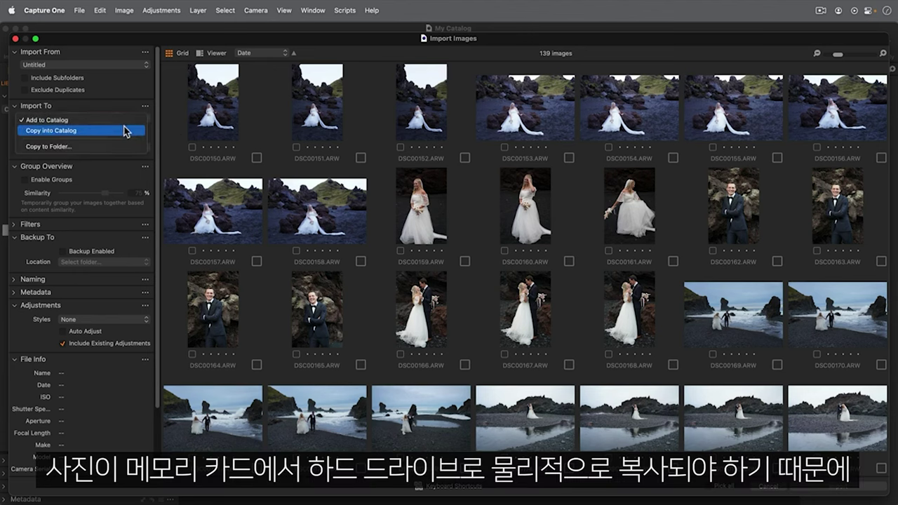
# Copy the wedding photos into a new 'Wedding' folder under My Photography/Iceland
pyautogui.click(123, 147)
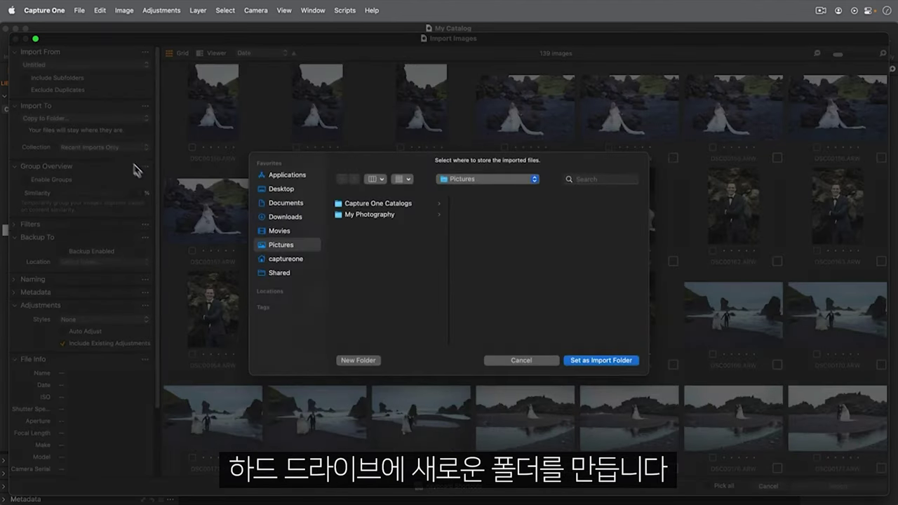
pyautogui.click(362, 219)
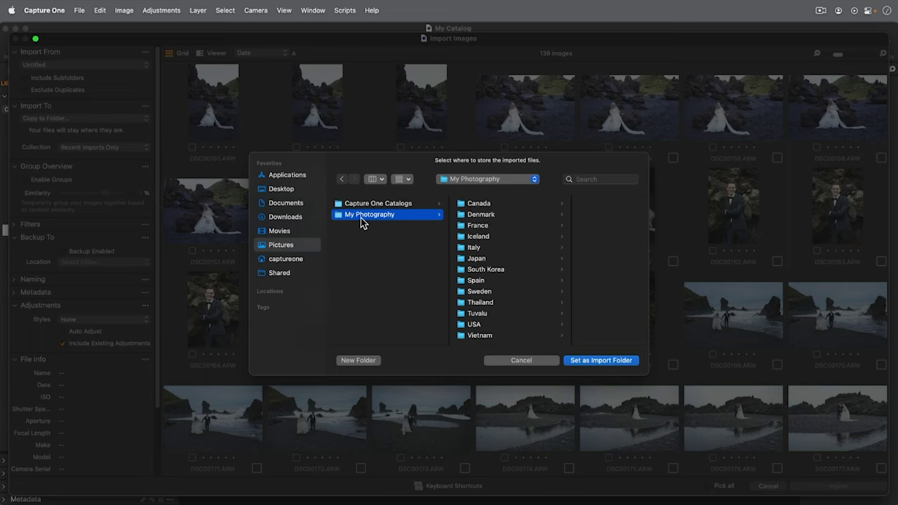
pyautogui.click(480, 238)
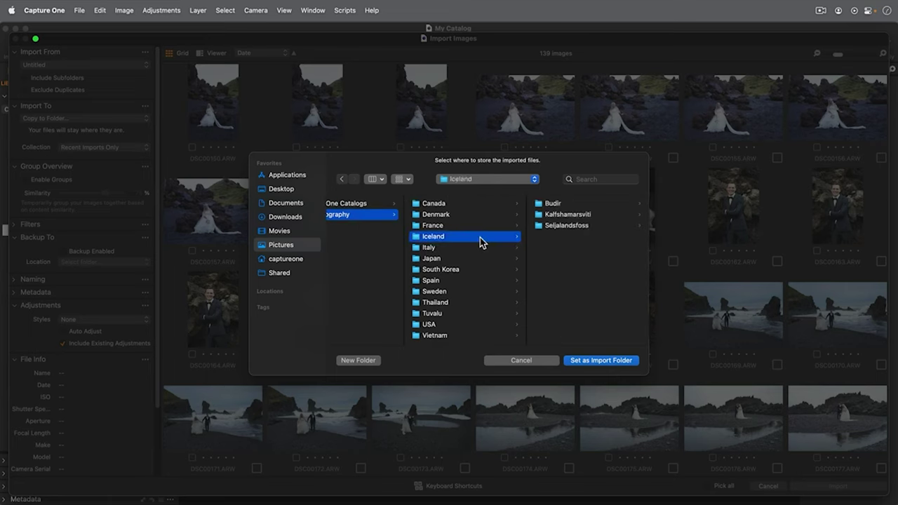
pyautogui.click(362, 365)
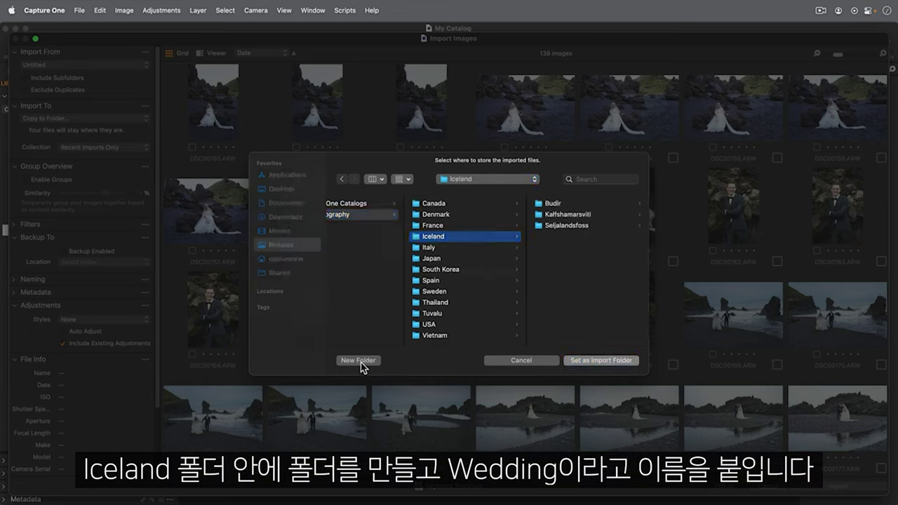
pyautogui.write('Wedding')
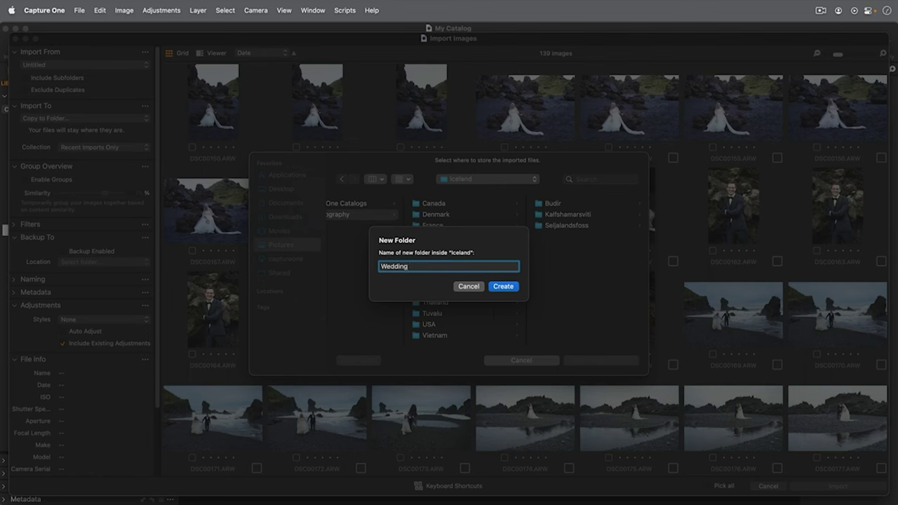
pyautogui.click(511, 290)
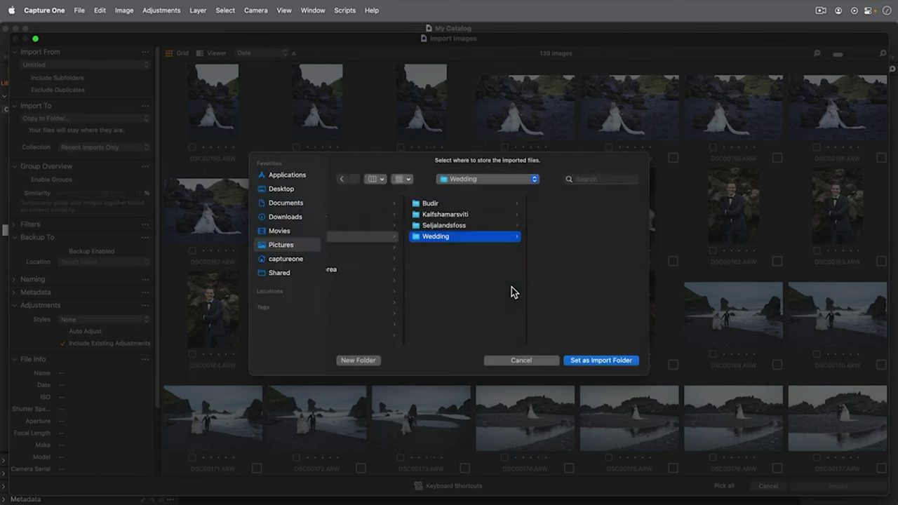
pyautogui.click(604, 361)
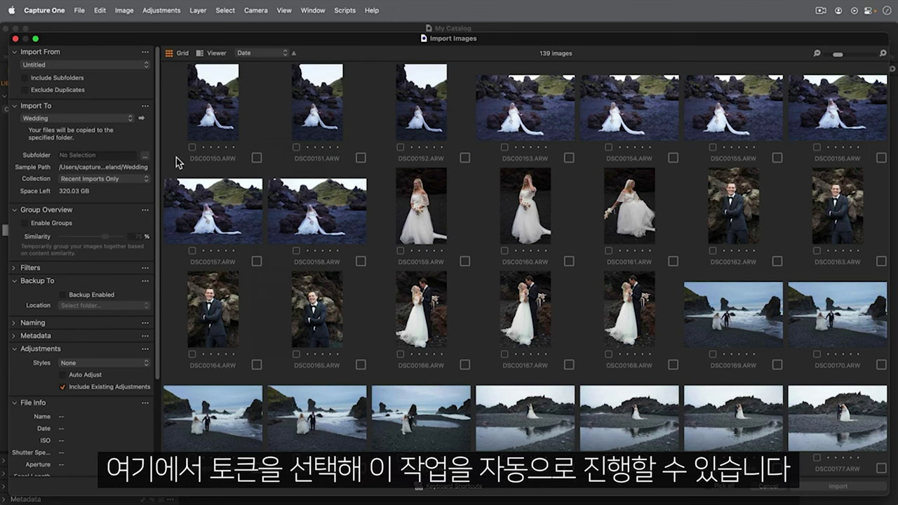
pyautogui.click(145, 156)
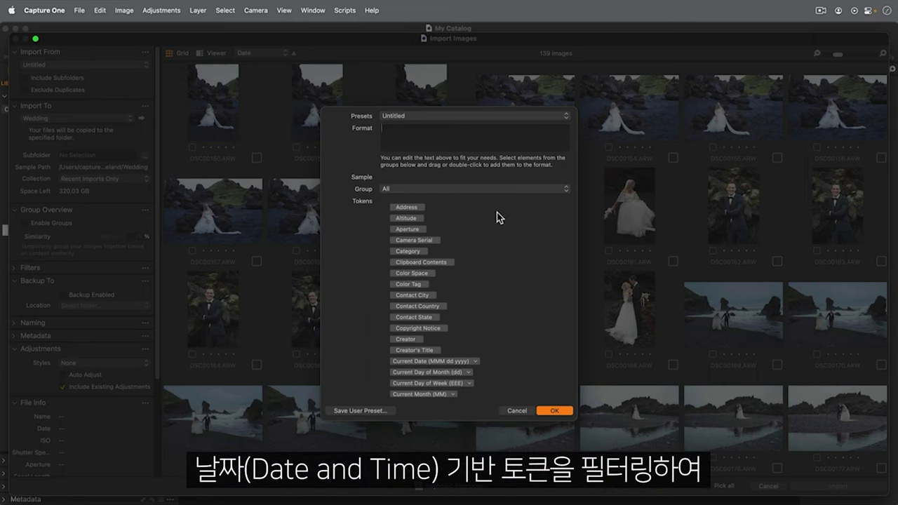
# Name import subfolders by the Image Date token in yy-MM-dd format, e.g. Wedding/22-10-19
pyautogui.click(472, 190)
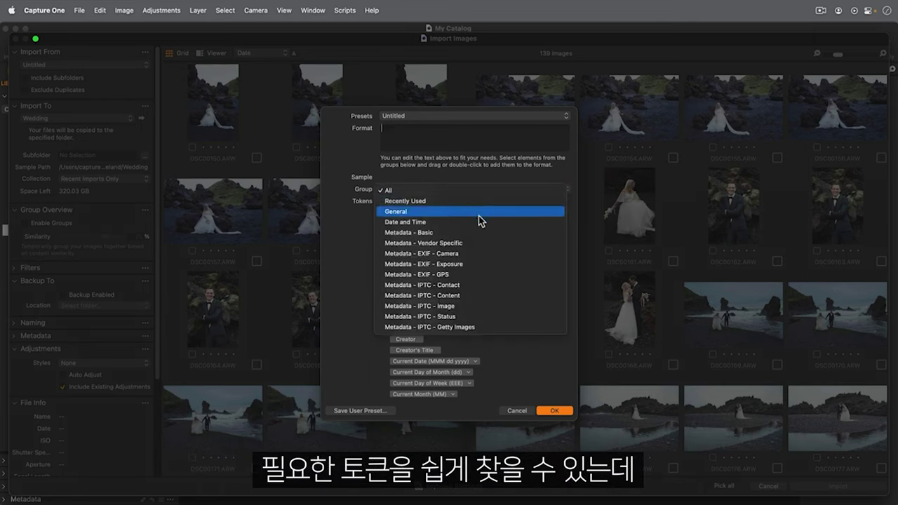
pyautogui.click(481, 217)
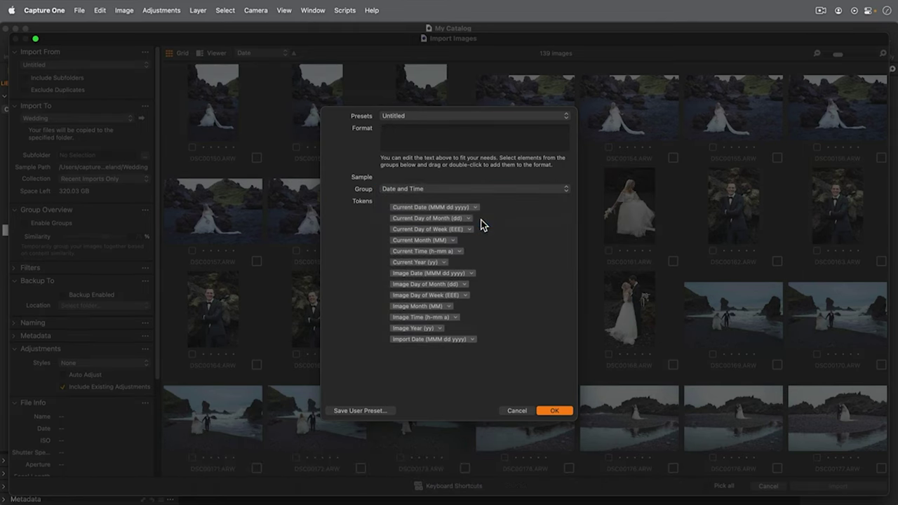
pyautogui.moveTo(469, 273); pyautogui.dragTo(456, 130)
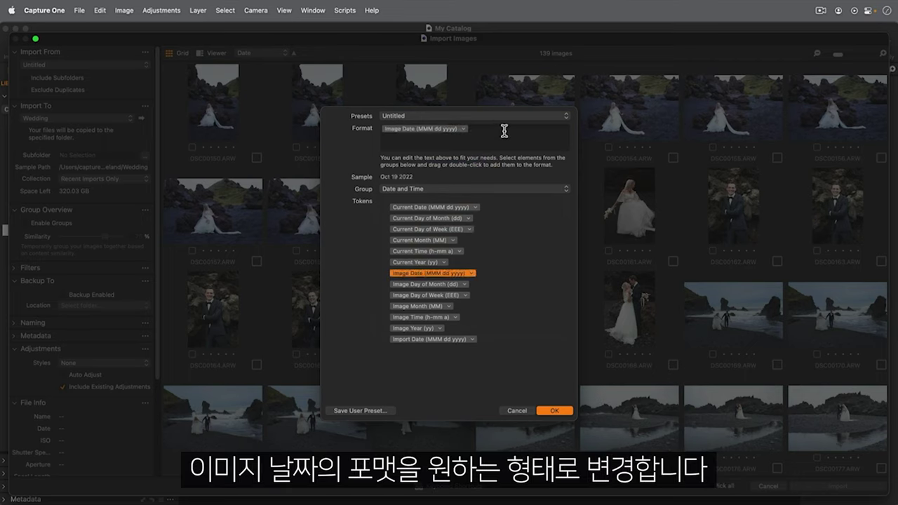
pyautogui.click(464, 130)
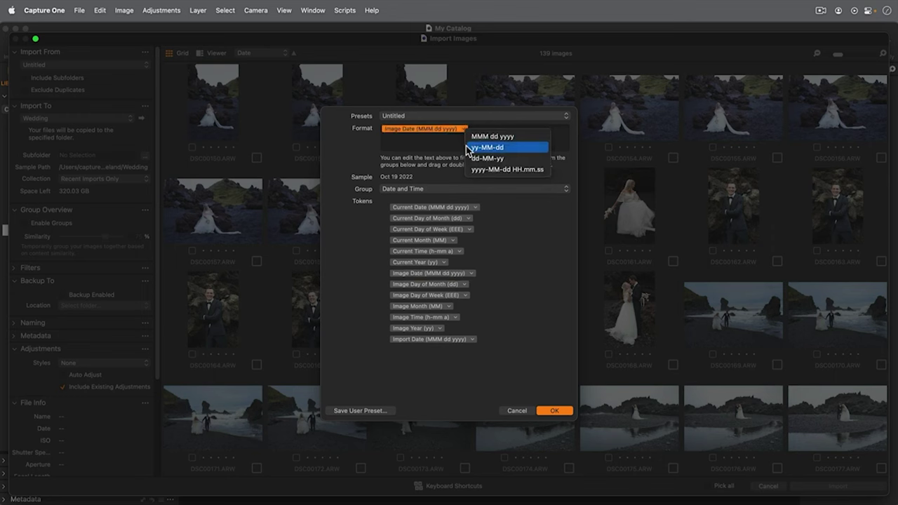
pyautogui.click(467, 148)
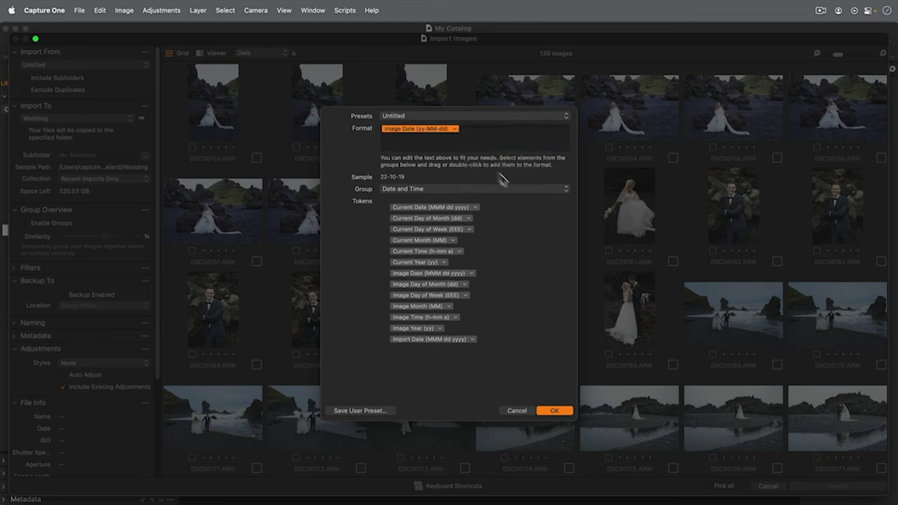
pyautogui.click(549, 411)
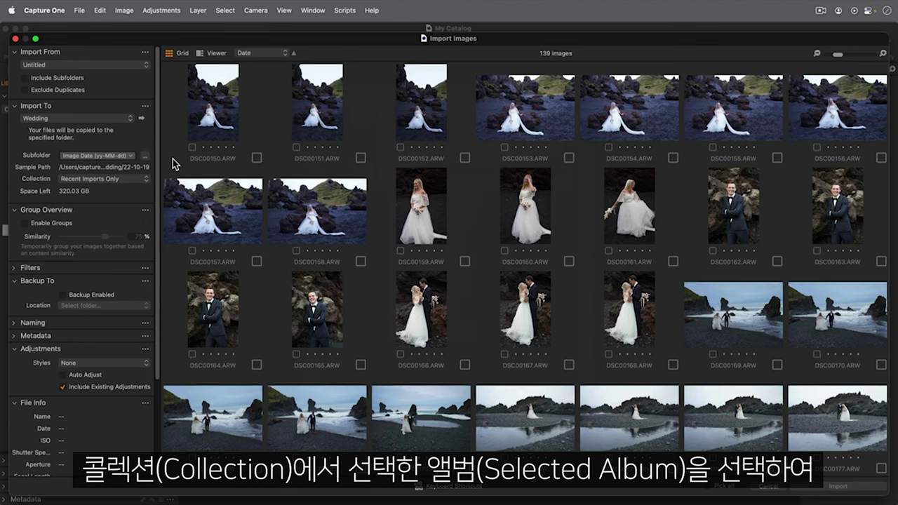
# Send imported images to the selected album and enable grouping of similar images
pyautogui.click(144, 179)
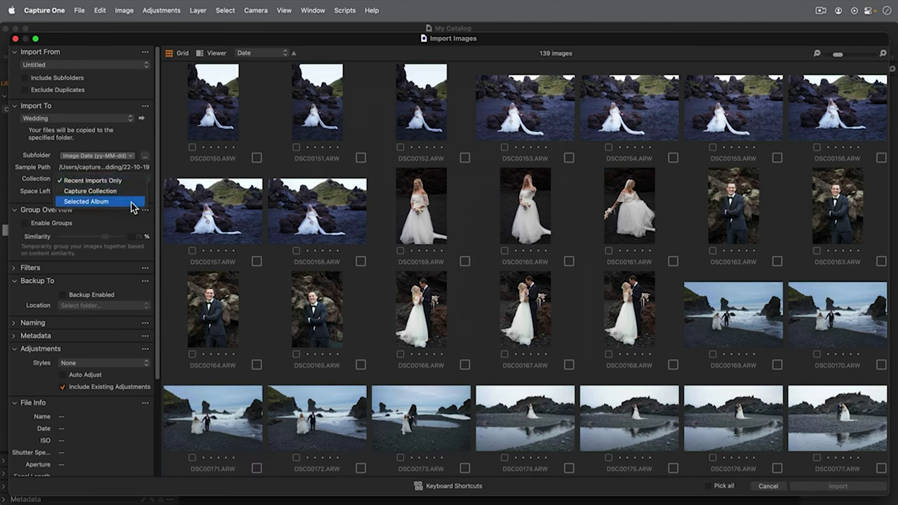
pyautogui.click(130, 202)
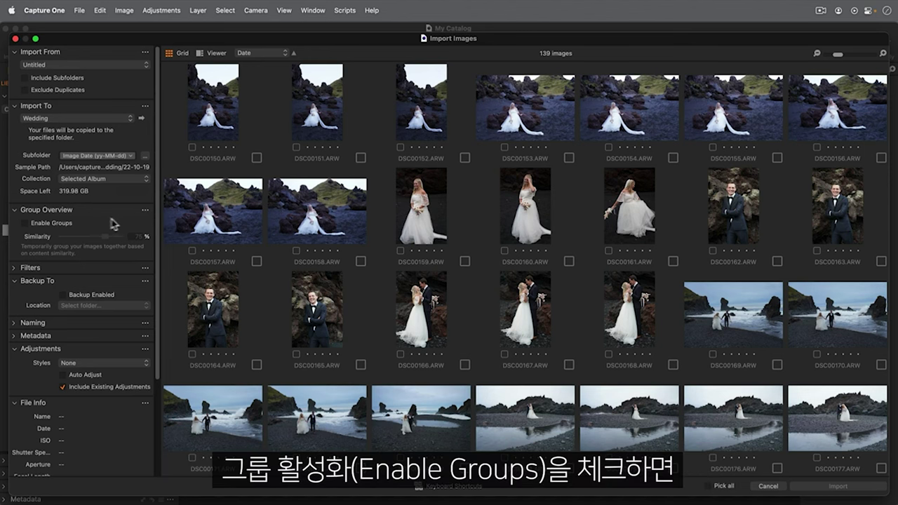
pyautogui.click(68, 224)
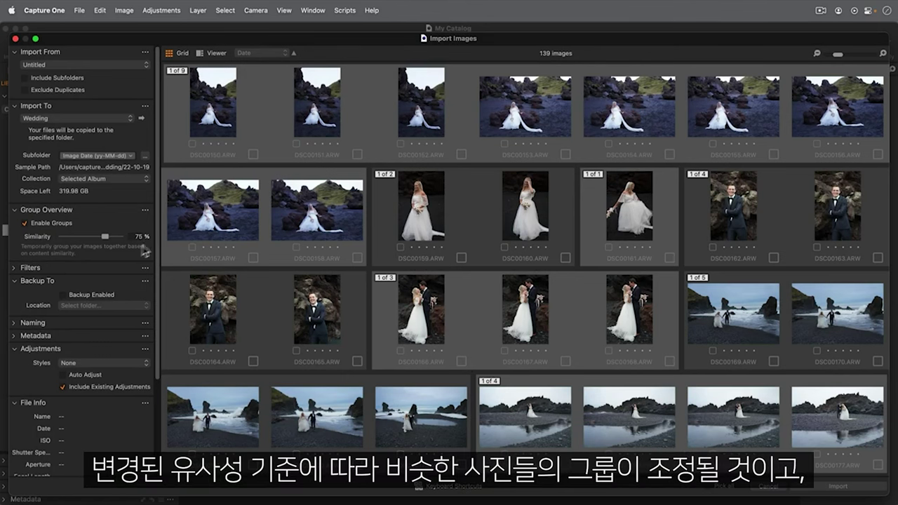
# Set the grouping similarity to 79% and show DSC00150 large in the viewer
pyautogui.moveTo(104, 237); pyautogui.dragTo(87, 239)
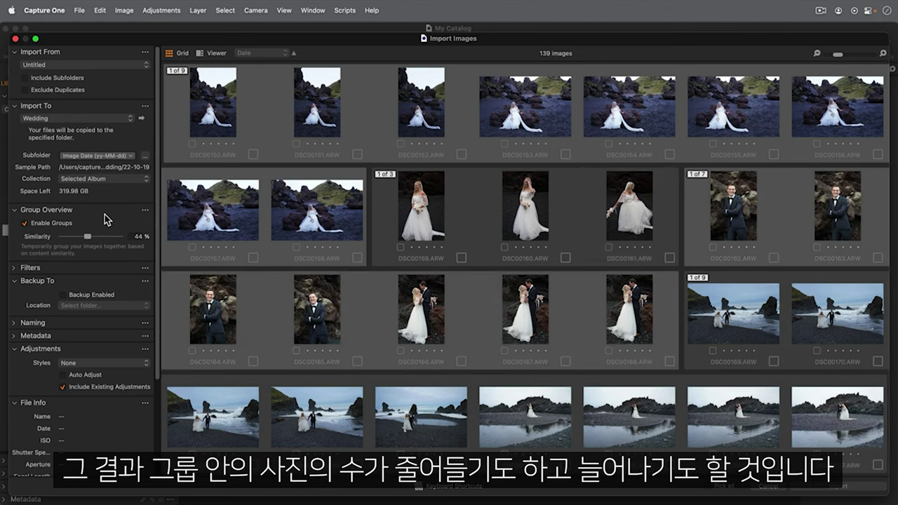
pyautogui.moveTo(87, 237); pyautogui.dragTo(110, 236)
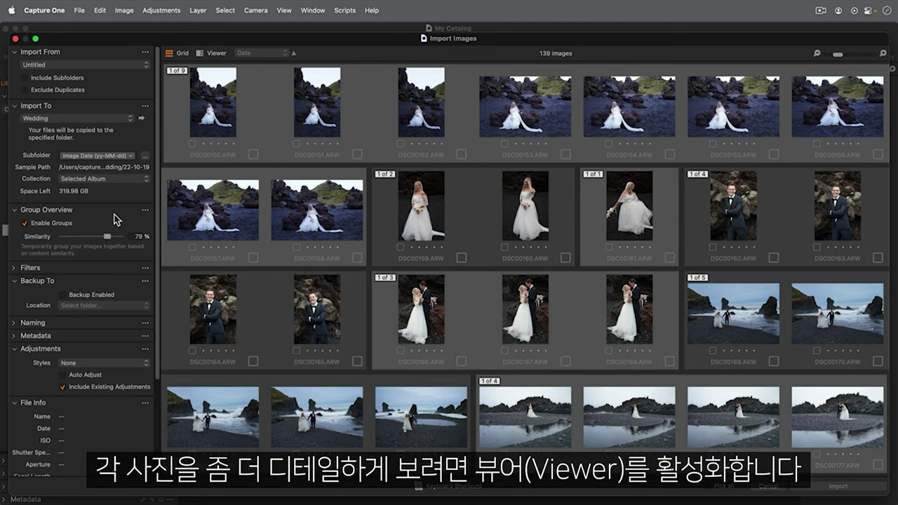
pyautogui.click(216, 54)
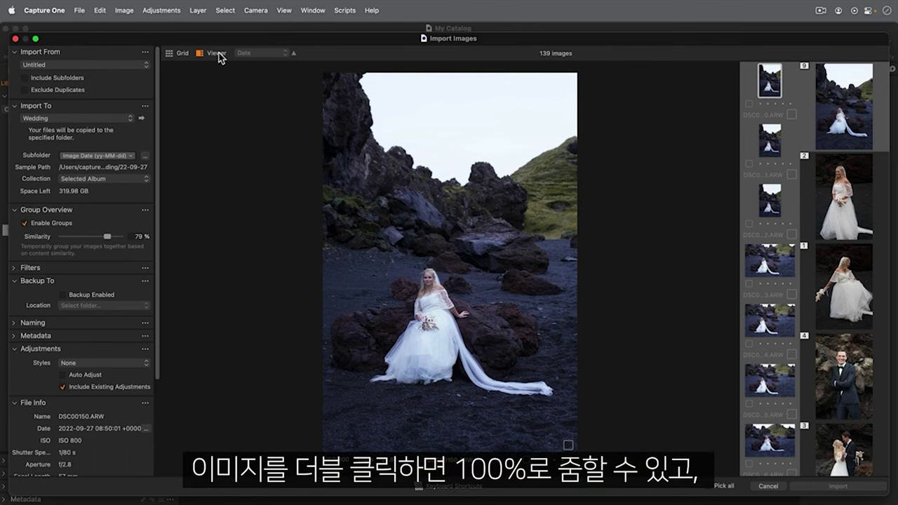
# Zoom DSC00150 to 100% and back, tag it orange, and pick it for import
pyautogui.click(426, 284)
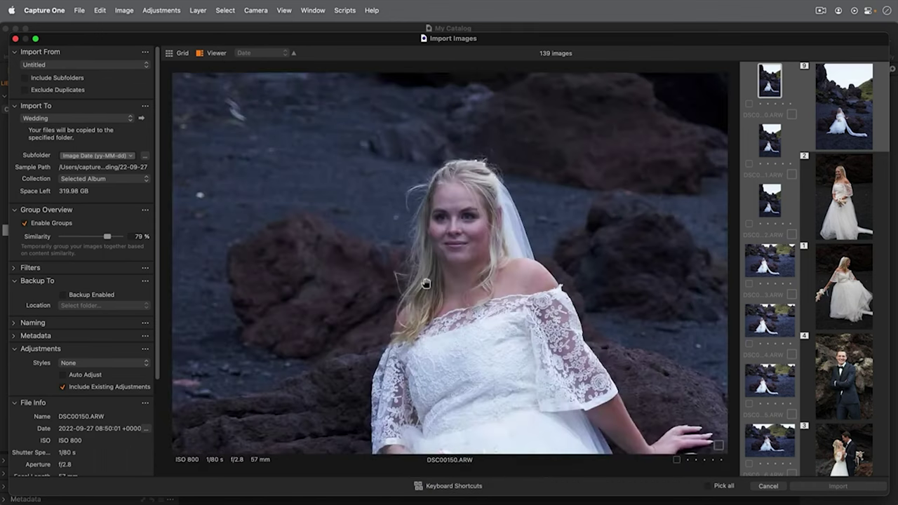
pyautogui.click(426, 284)
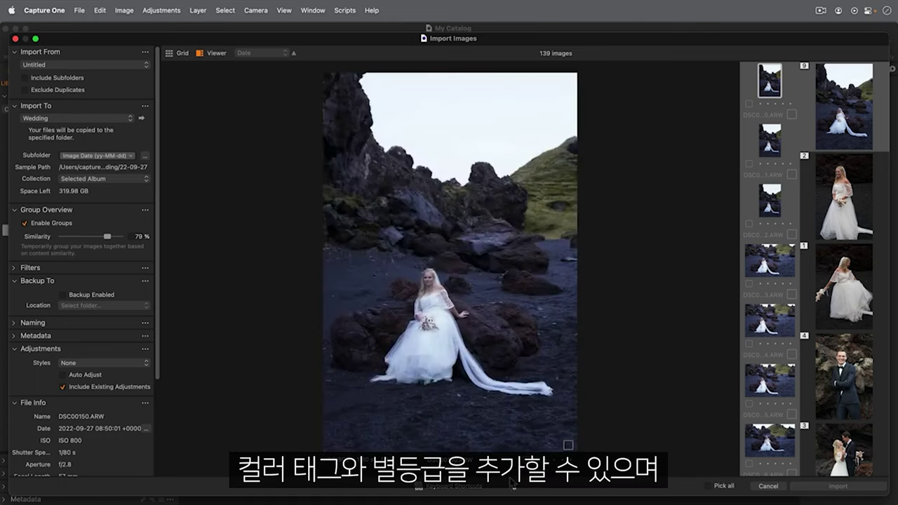
pyautogui.click(527, 463)
pyautogui.moveTo(593, 465)
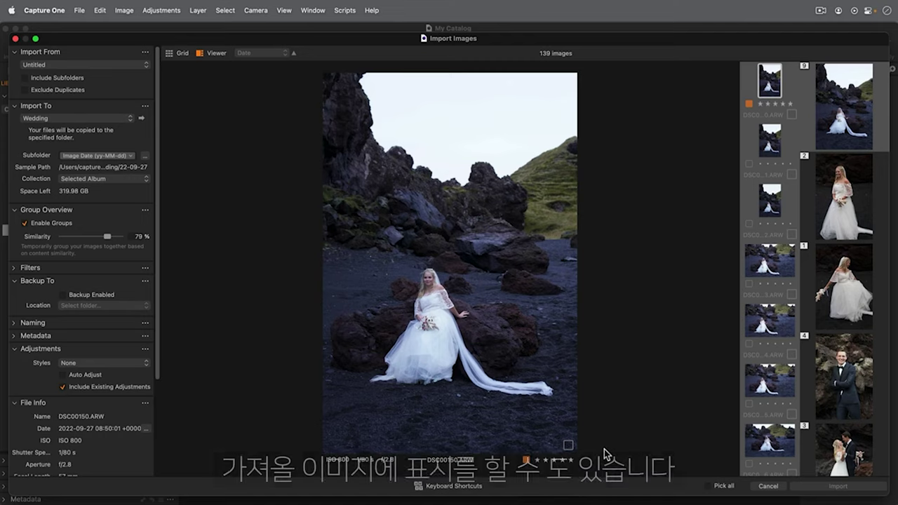
pyautogui.click(569, 446)
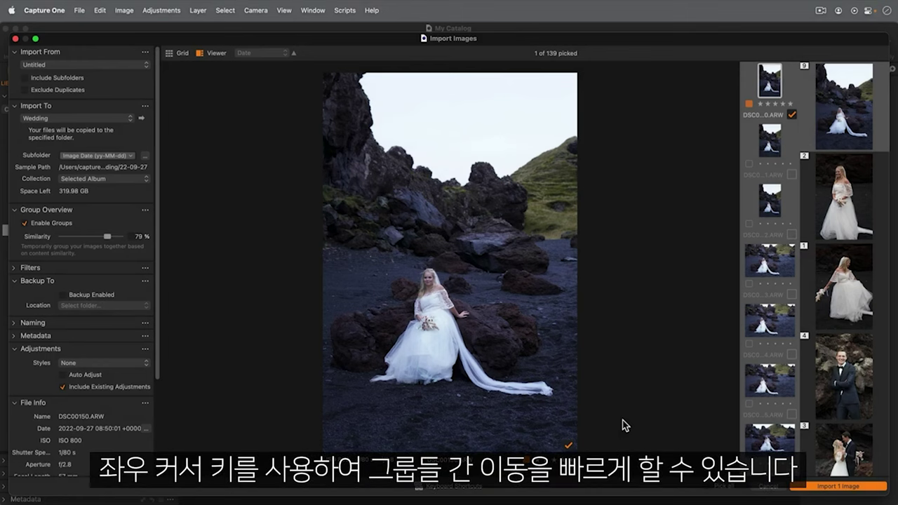
# Browse the similarity groups and pick bride shot DSC00160 and groom shots DSC00165 and DSC00163
pyautogui.press('Right')
pyautogui.press('Right')
pyautogui.press('Right')
pyautogui.press('Right')
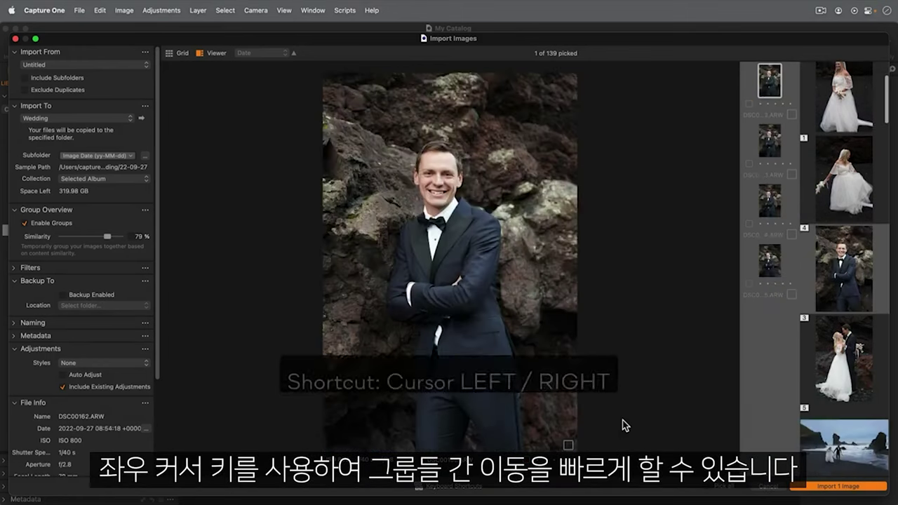
pyautogui.press('Right')
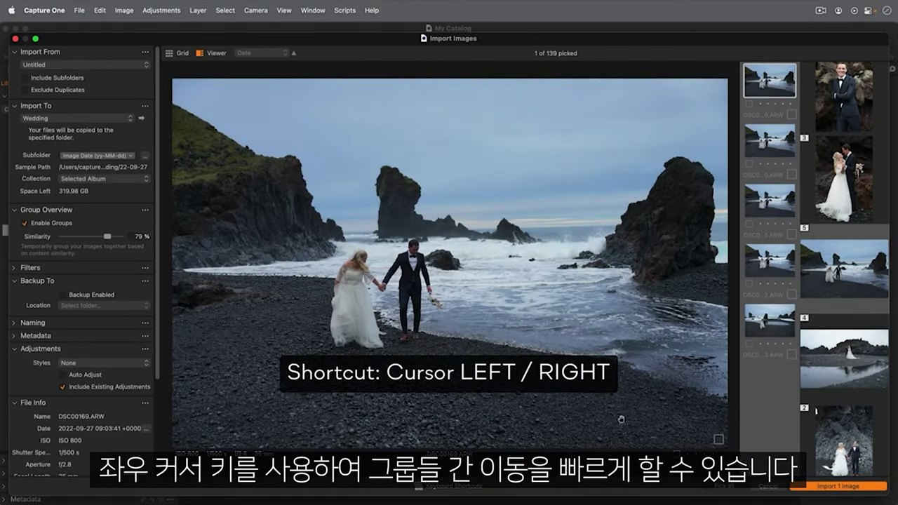
pyautogui.press('Right')
pyautogui.press('Right')
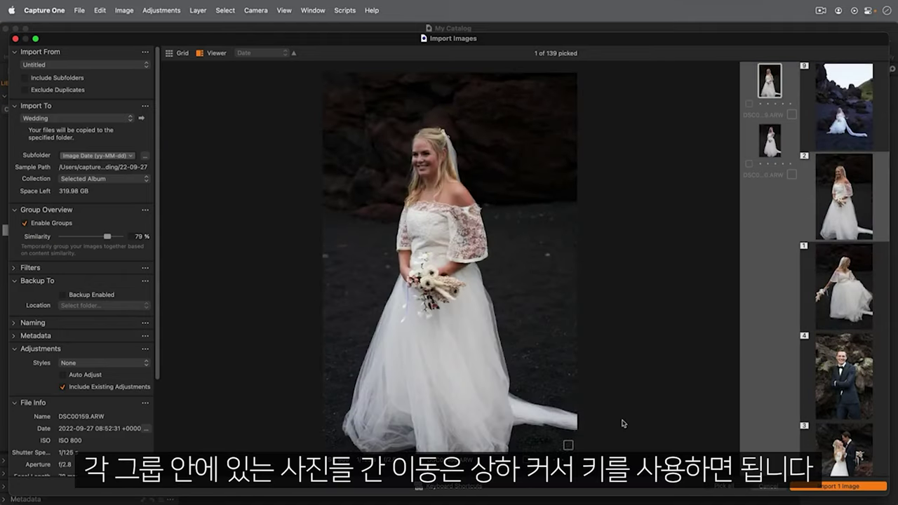
pyautogui.press('Down')
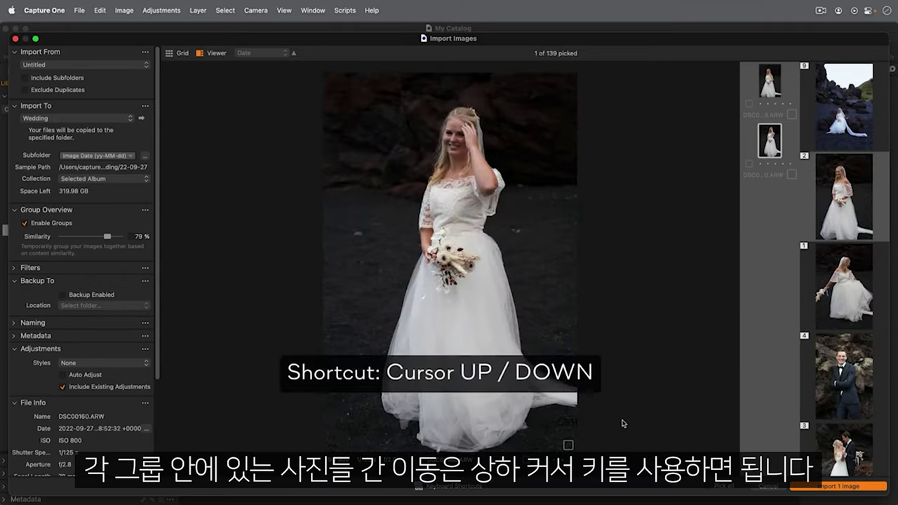
pyautogui.press('Up')
pyautogui.press('Down')
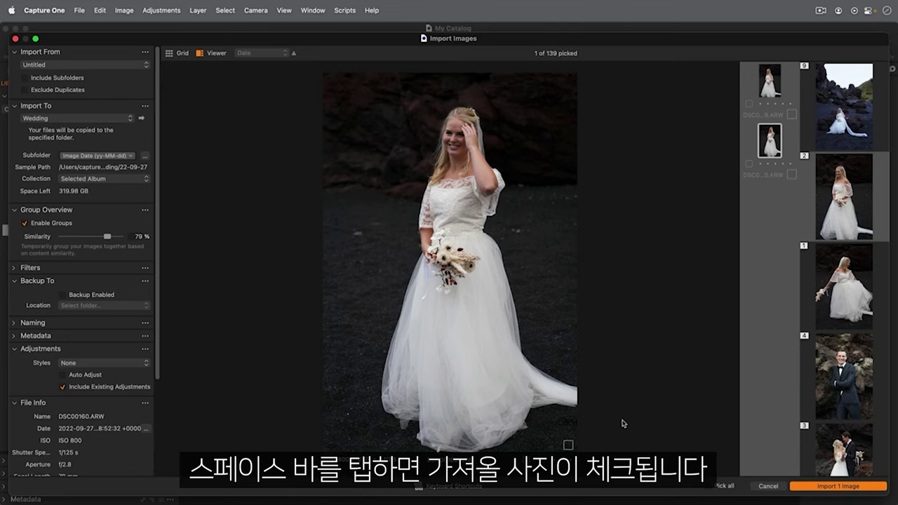
pyautogui.press('space')
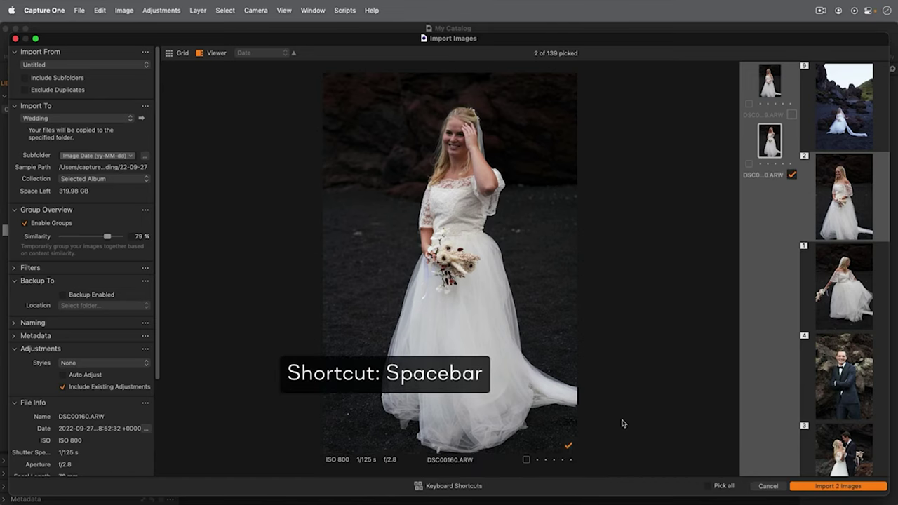
pyautogui.press('Right')
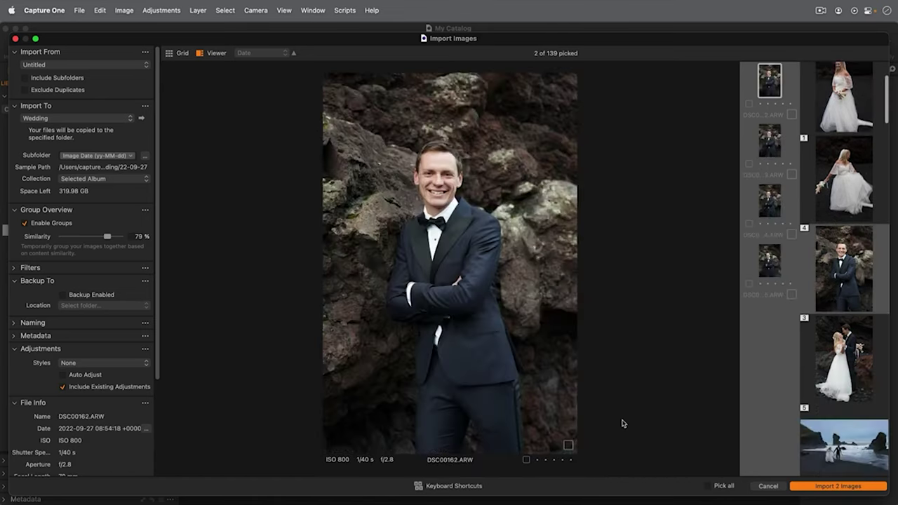
pyautogui.press('Right')
pyautogui.press('Right')
pyautogui.press('Right')
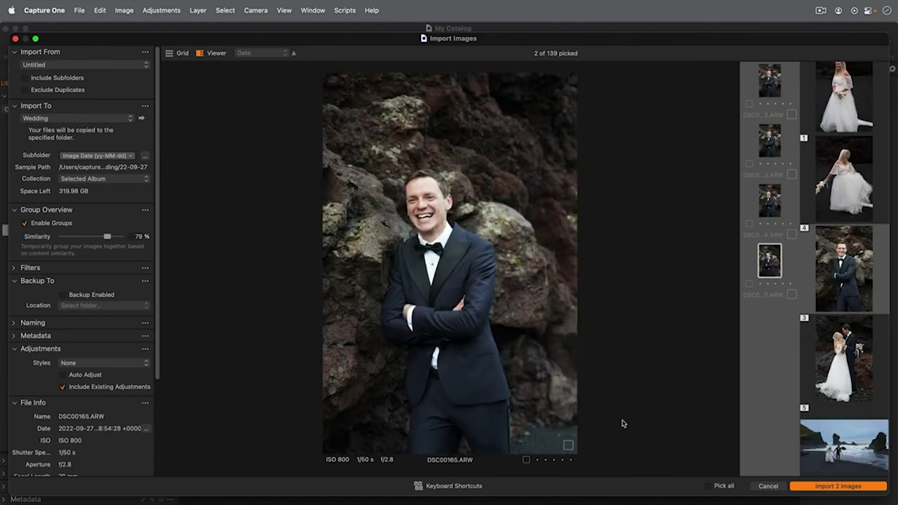
pyautogui.press('space')
pyautogui.press('Left')
pyautogui.press('Left')
pyautogui.press('space')
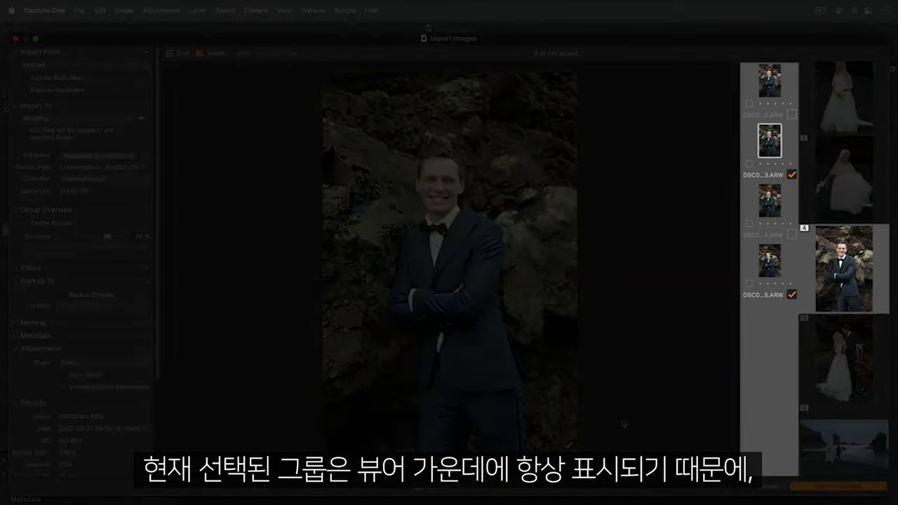
# Pick keepers from the beach, ruined-house, black-church and groom-in-moss groups, then import all 52
pyautogui.press('Up')
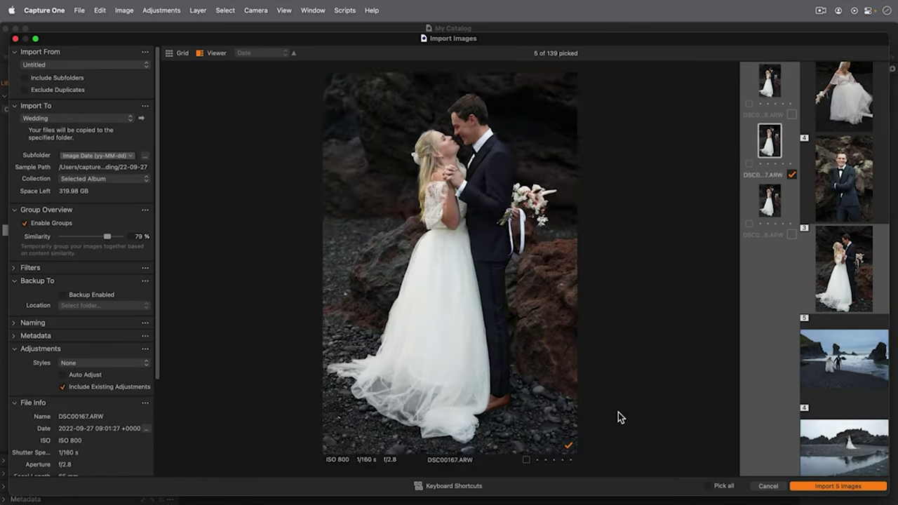
pyautogui.press('Down')
pyautogui.press('Right')
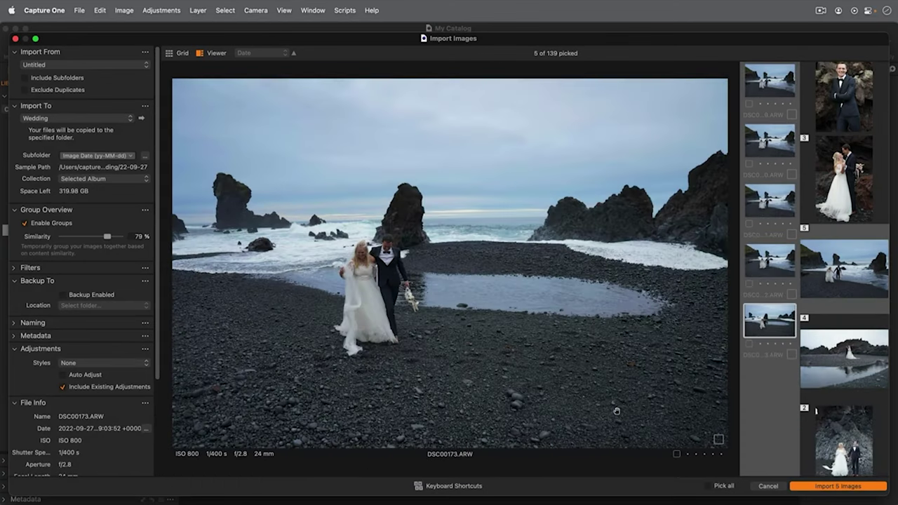
pyautogui.press('Right')
pyautogui.press('p')
pyautogui.press('Right')
pyautogui.press('Down')
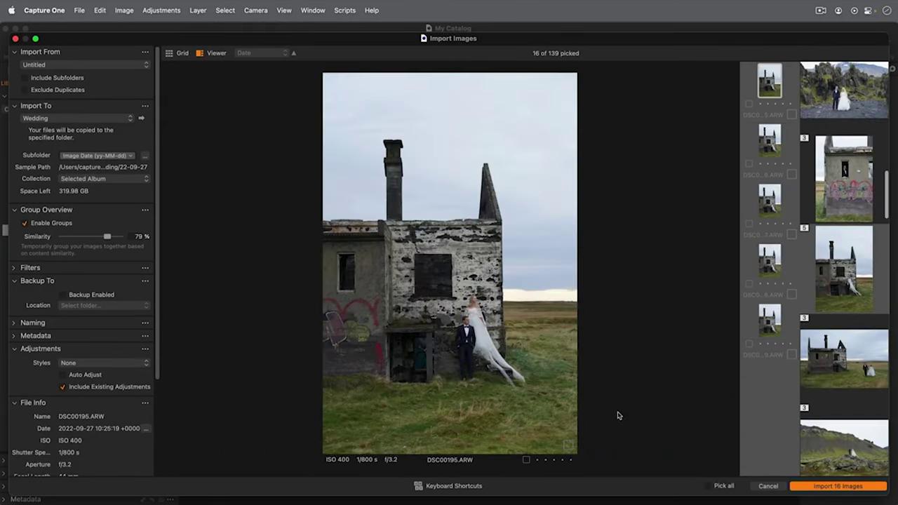
pyautogui.press('Right')
pyautogui.press('Right')
pyautogui.press('Down')
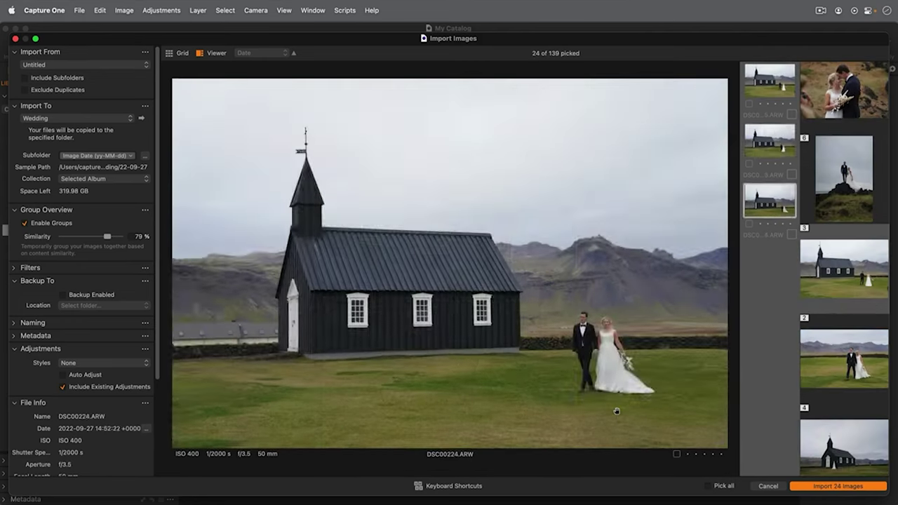
pyautogui.press('Left')
pyautogui.press('Down')
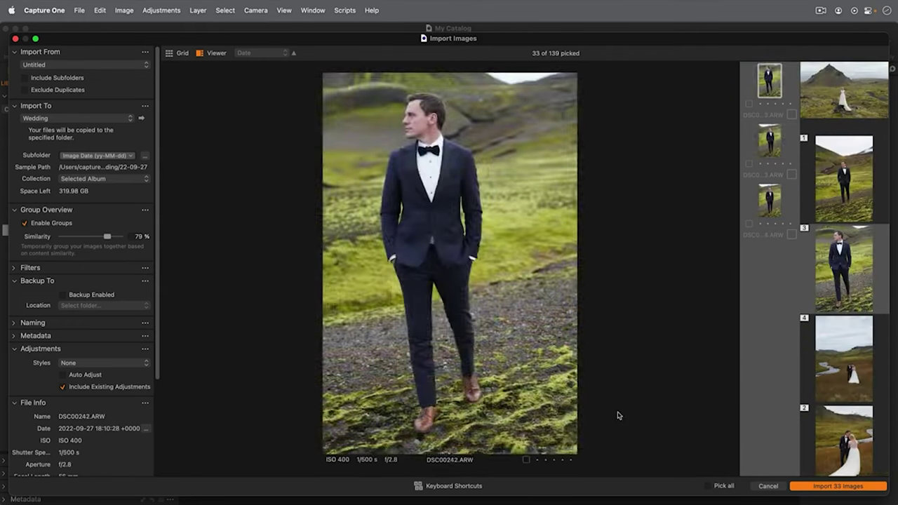
pyautogui.press('Right')
pyautogui.press('Right')
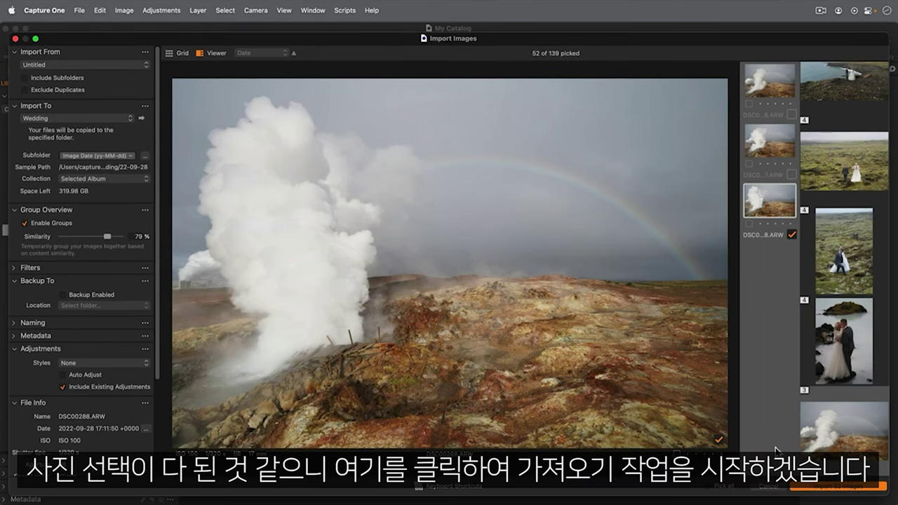
pyautogui.click(808, 486)
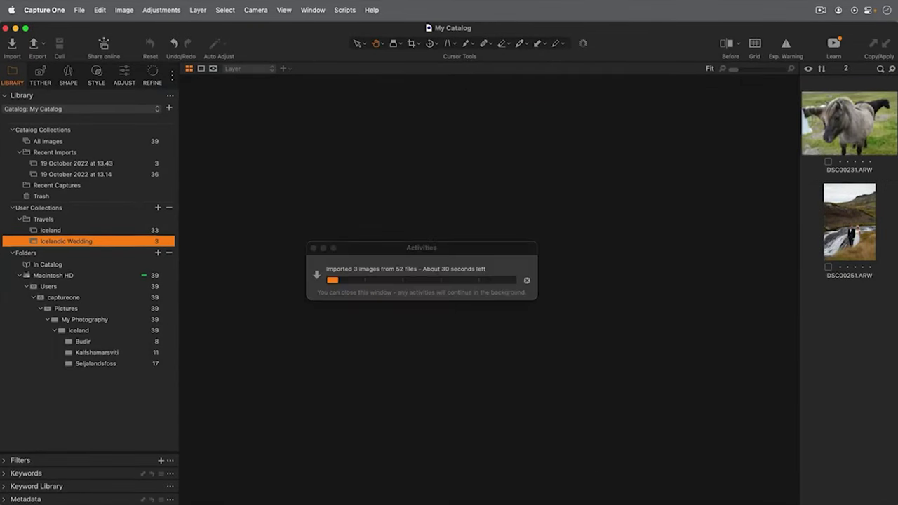
# View the newly imported DSC00246, then show DSC00163's folder 22-09-27 in the Library
pyautogui.click(832, 204)
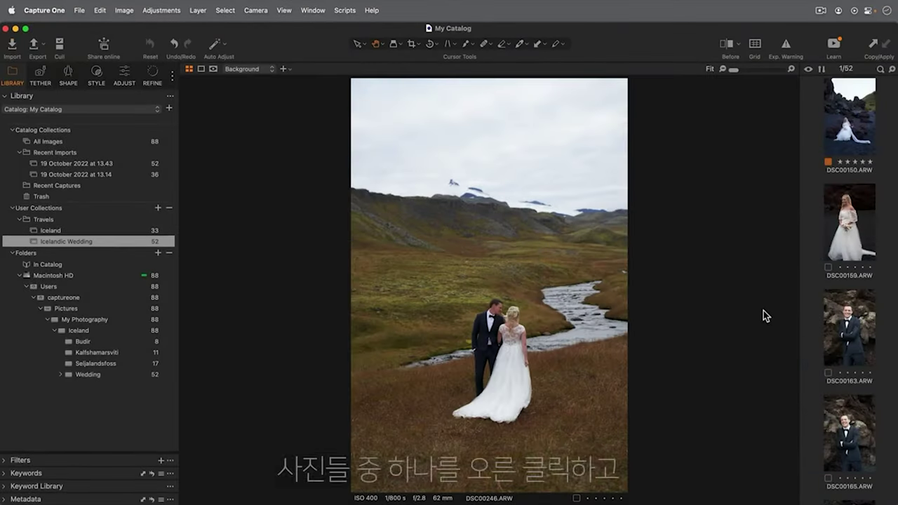
pyautogui.rightClick(835, 323)
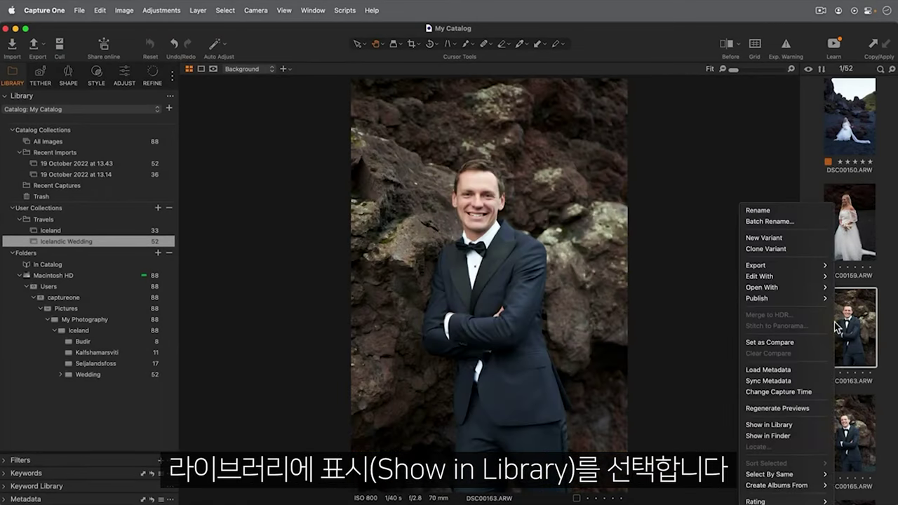
pyautogui.click(800, 425)
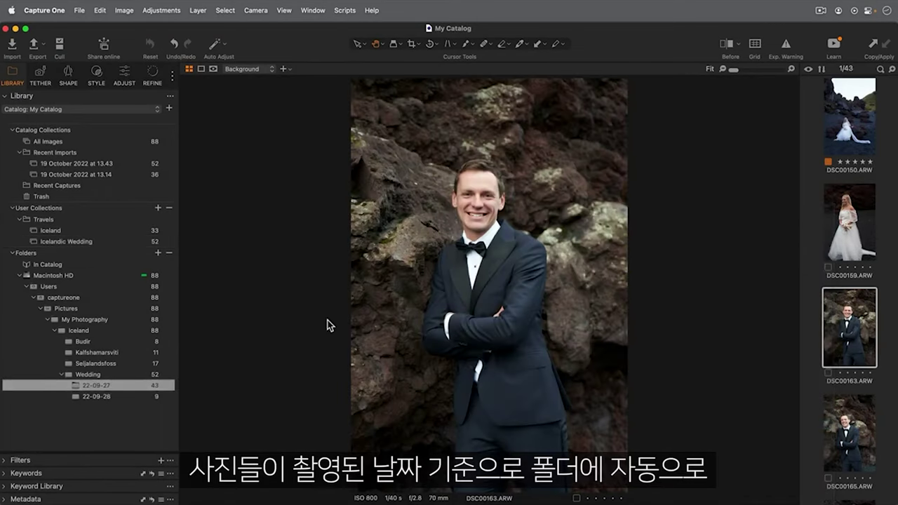